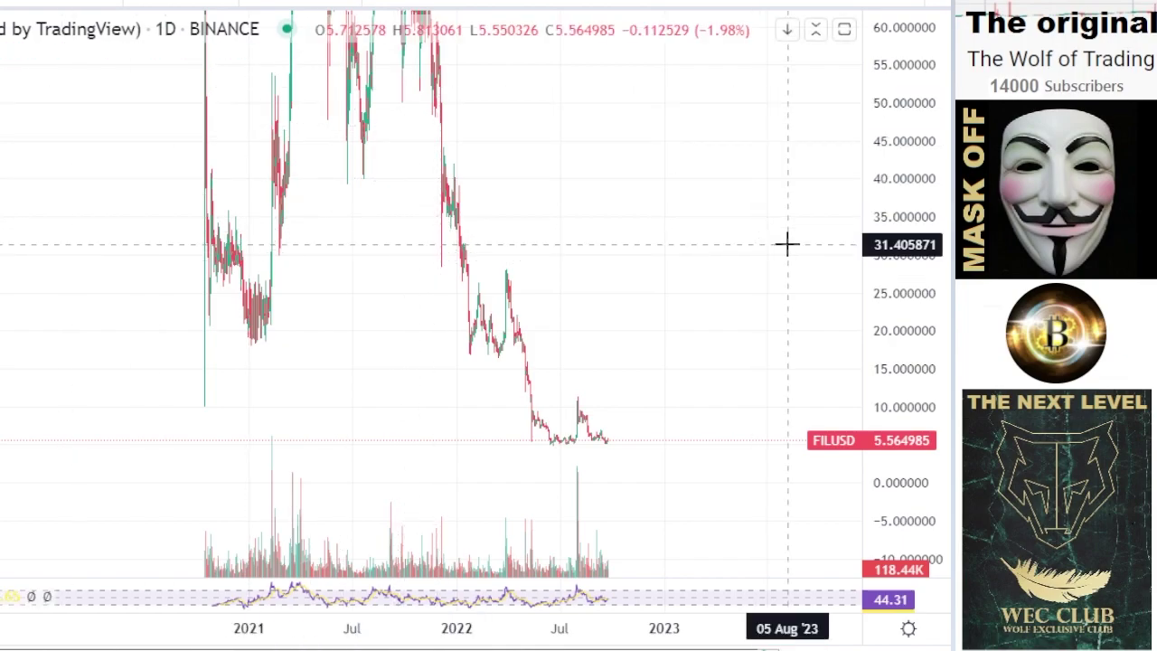
- Examine the full FILUSD daily price history from late 2020, from the highest peaks down to the current price
left_click_drag(679, 245, 573, 354)
left_click_drag(886, 169, 858, 459)
left_click_drag(889, 232, 876, 419)
left_click_drag(903, 327, 881, 519)
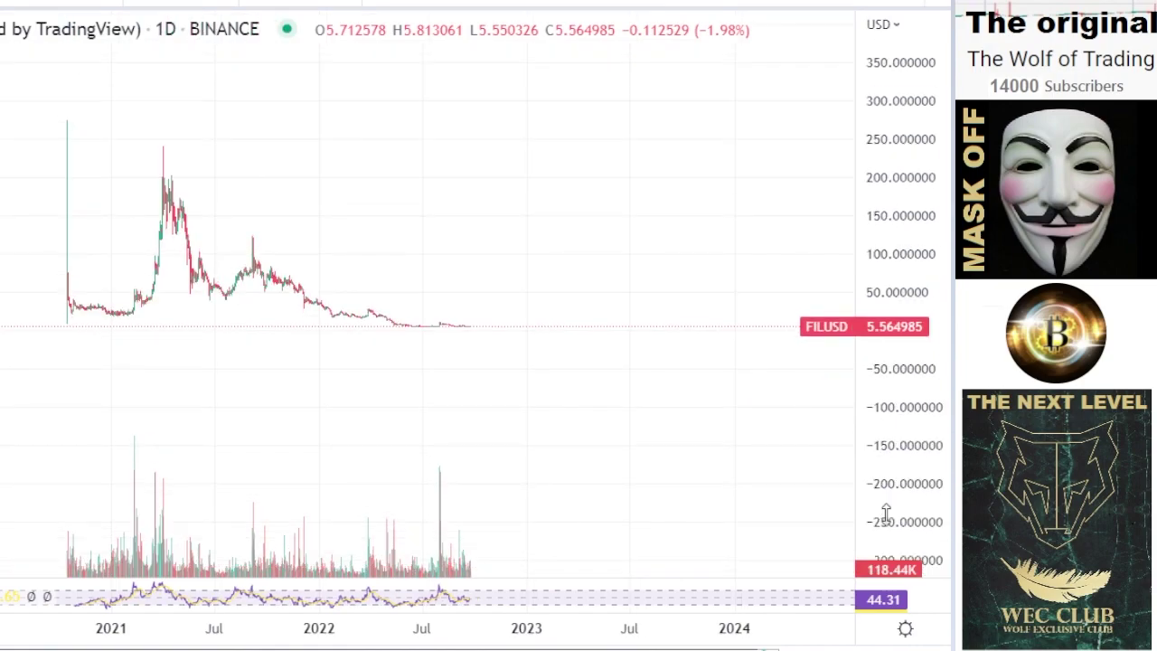
left_click_drag(355, 204, 265, 319)
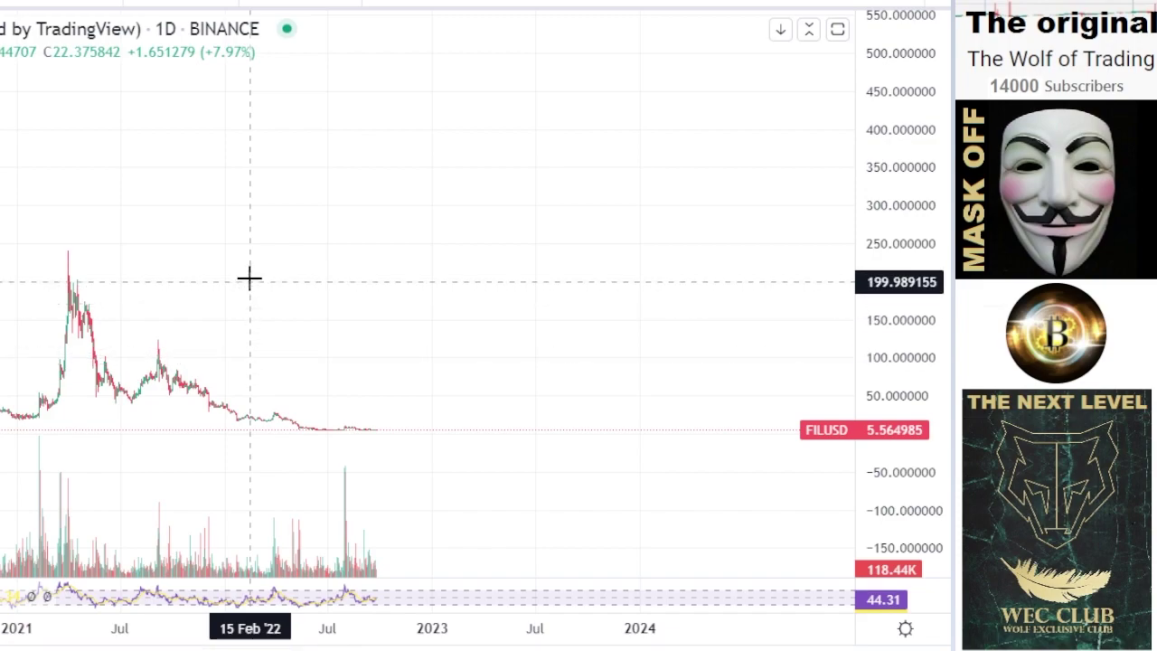
left_click_drag(893, 261, 895, 316)
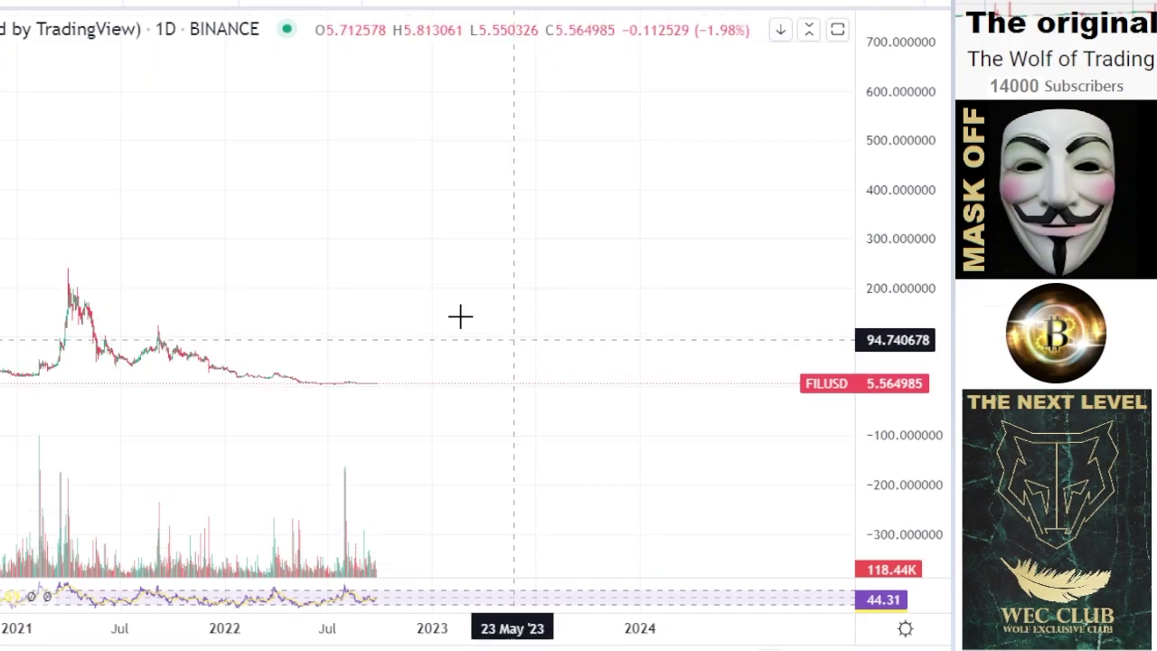
left_click_drag(460, 316, 473, 374)
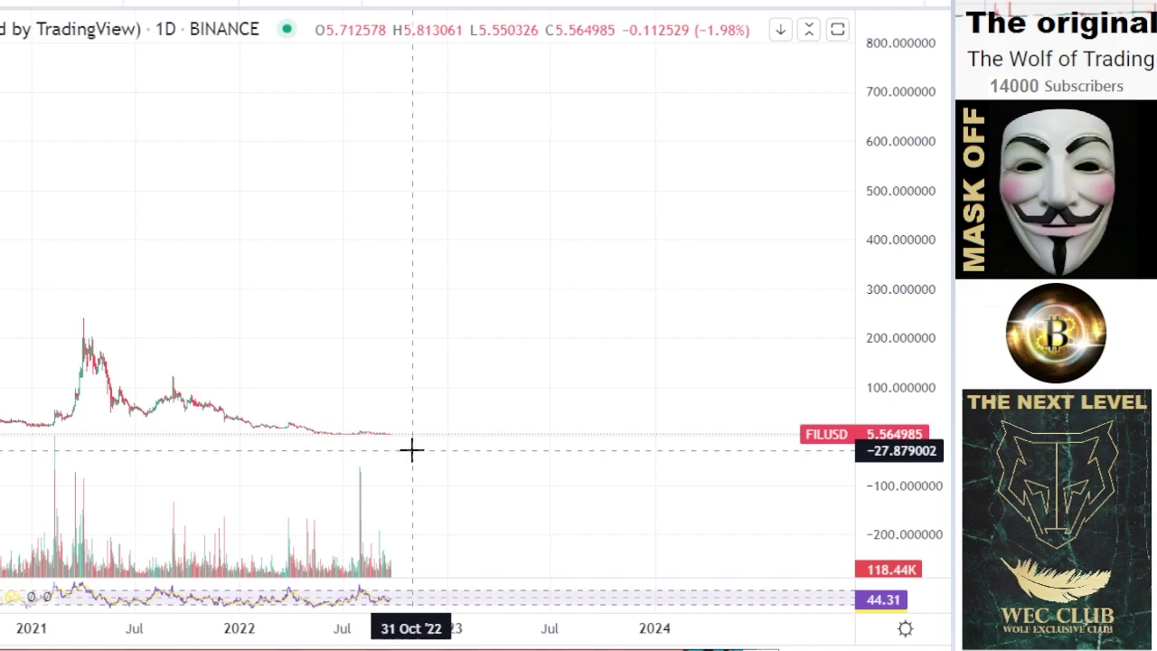
left_click_drag(610, 357, 635, 387)
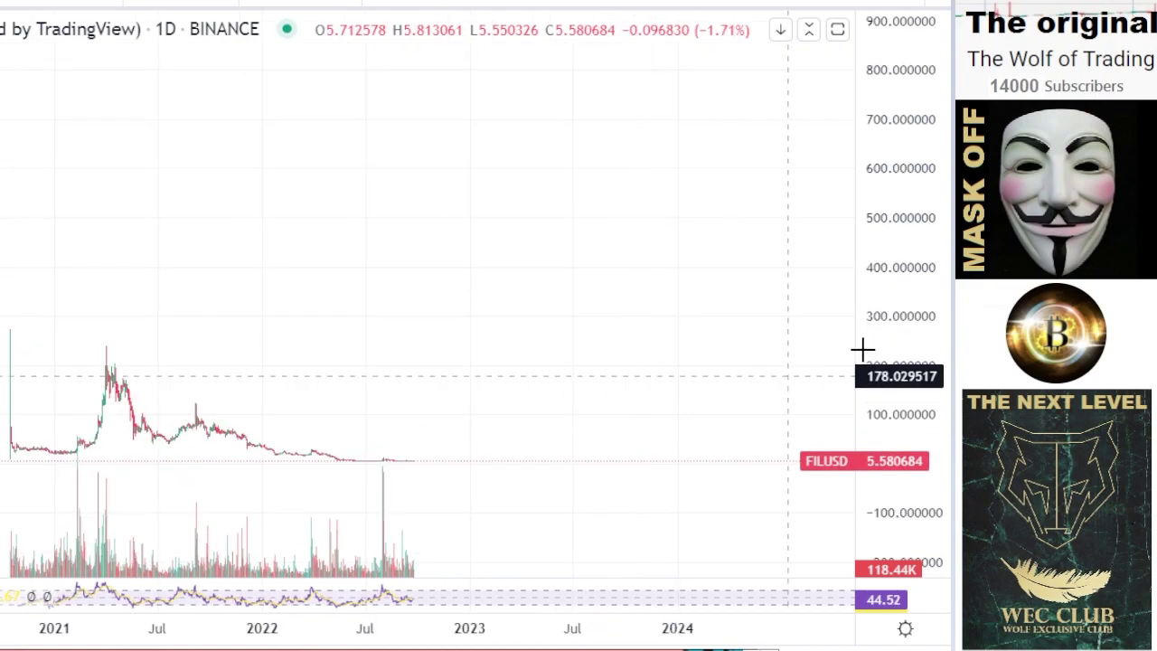
left_click_drag(927, 302, 843, 465)
left_click_drag(613, 390, 603, 463)
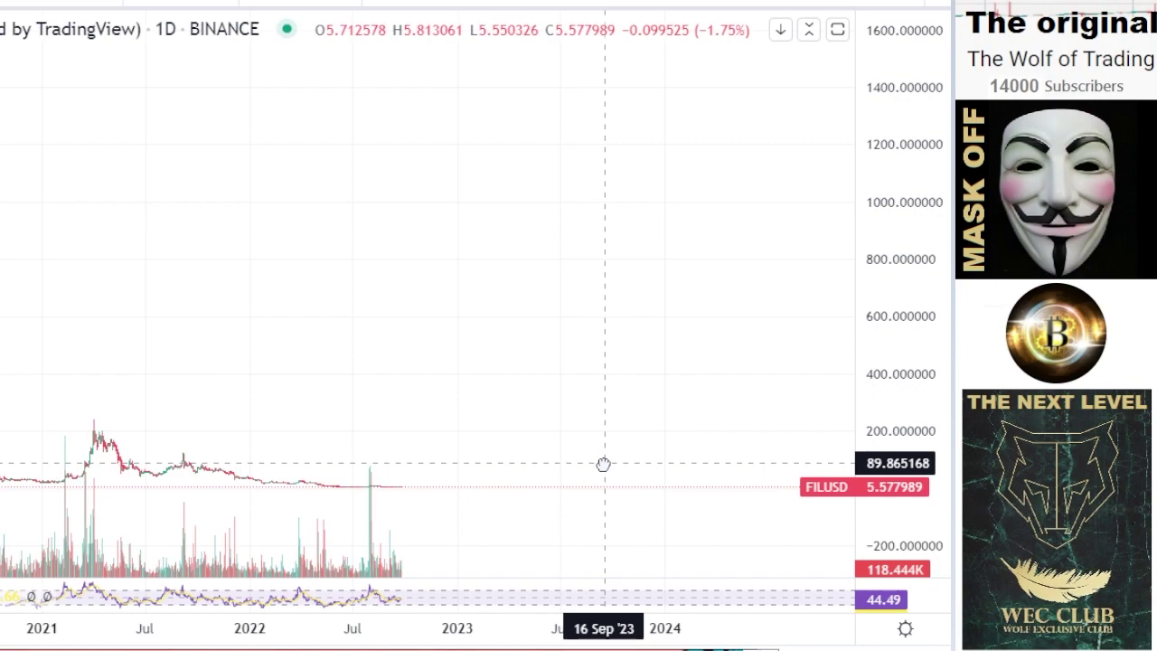
left_click_drag(605, 465, 651, 329)
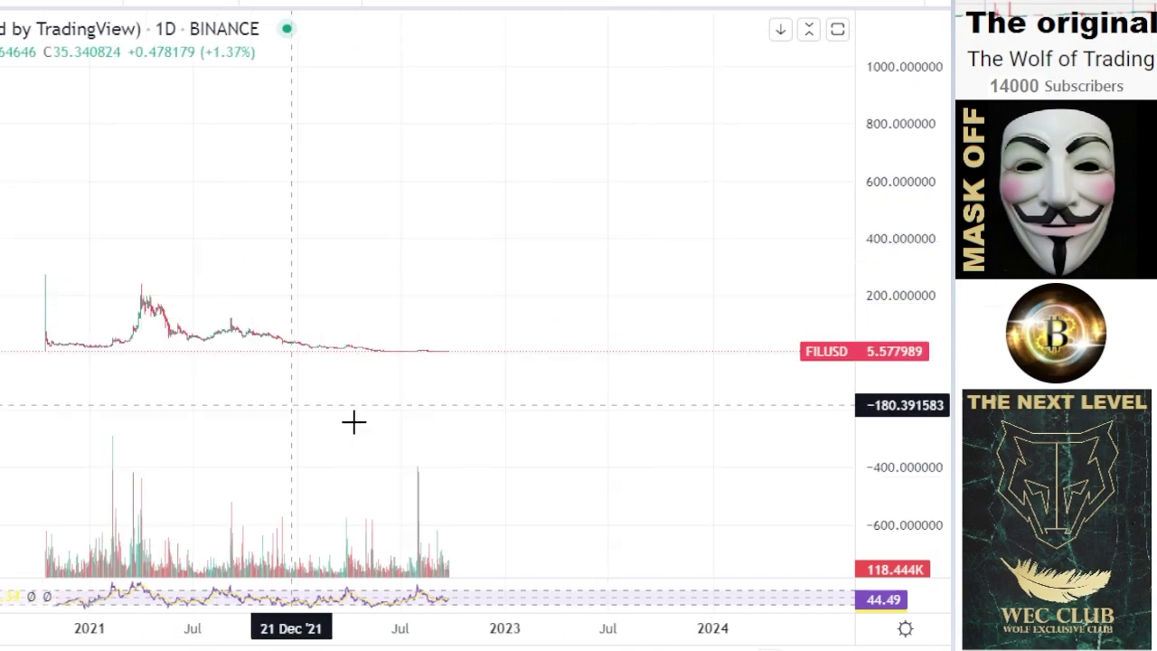
- Review the long FILUSD decline since the 2021 peak at several price ranges on the daily chart
left_click_drag(873, 236, 873, 198)
left_click_drag(659, 224, 493, 289)
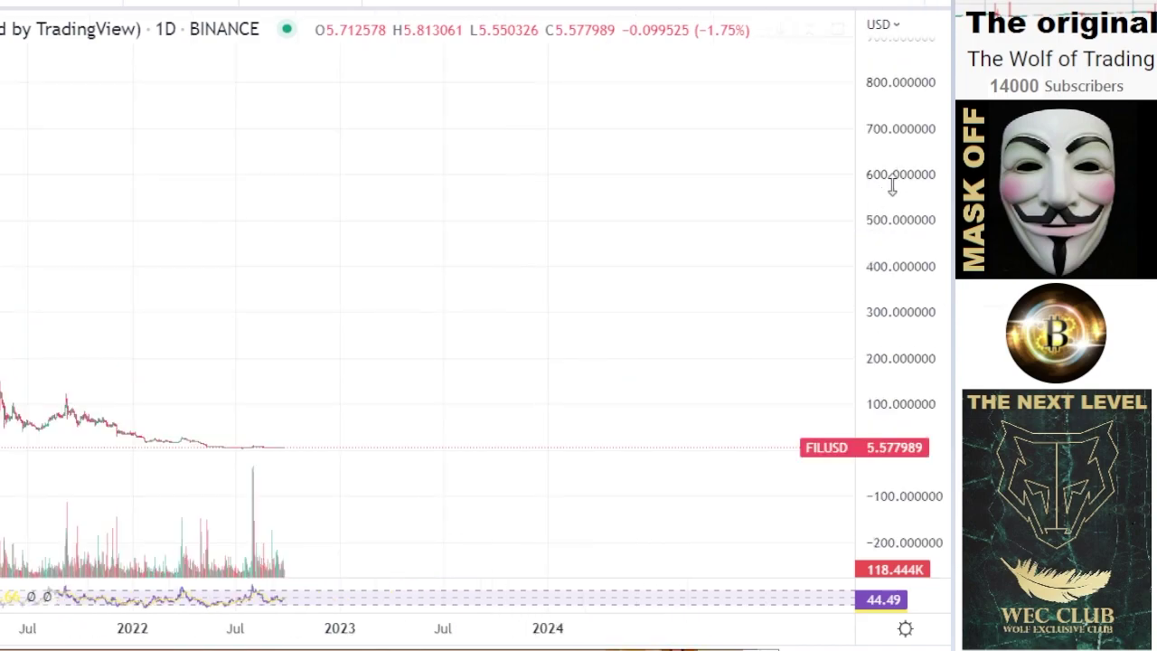
left_click_drag(892, 187, 892, 414)
left_click_drag(514, 353, 798, 312)
left_click_drag(920, 439, 904, 226)
left_click_drag(675, 301, 659, 207)
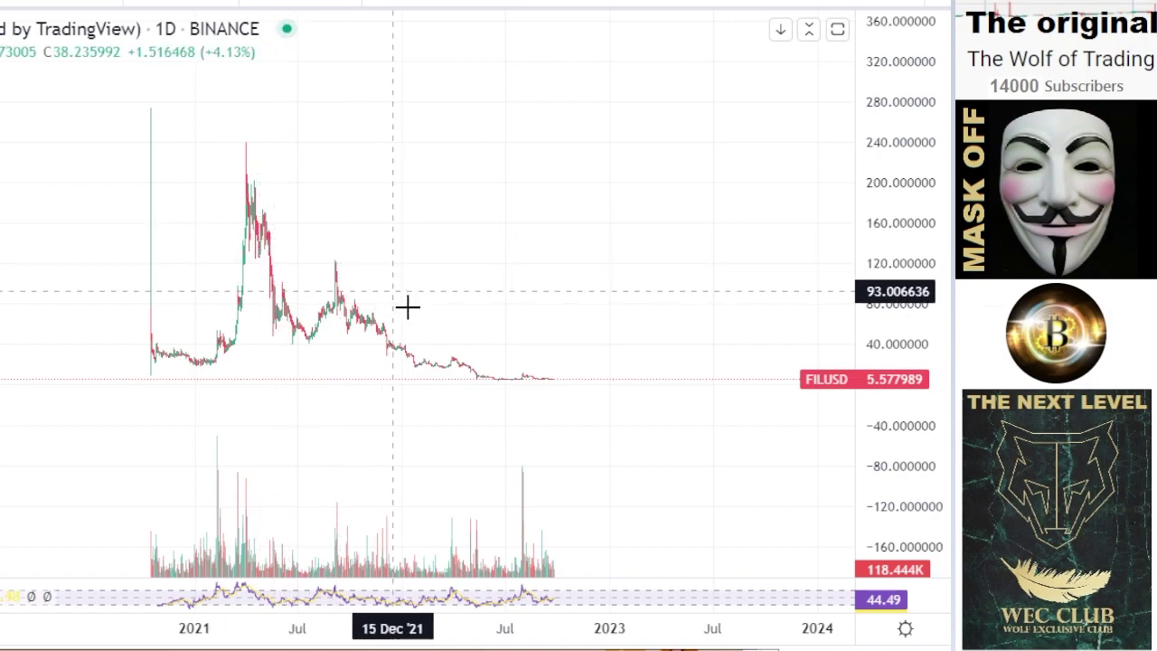
left_click_drag(440, 316, 301, 336)
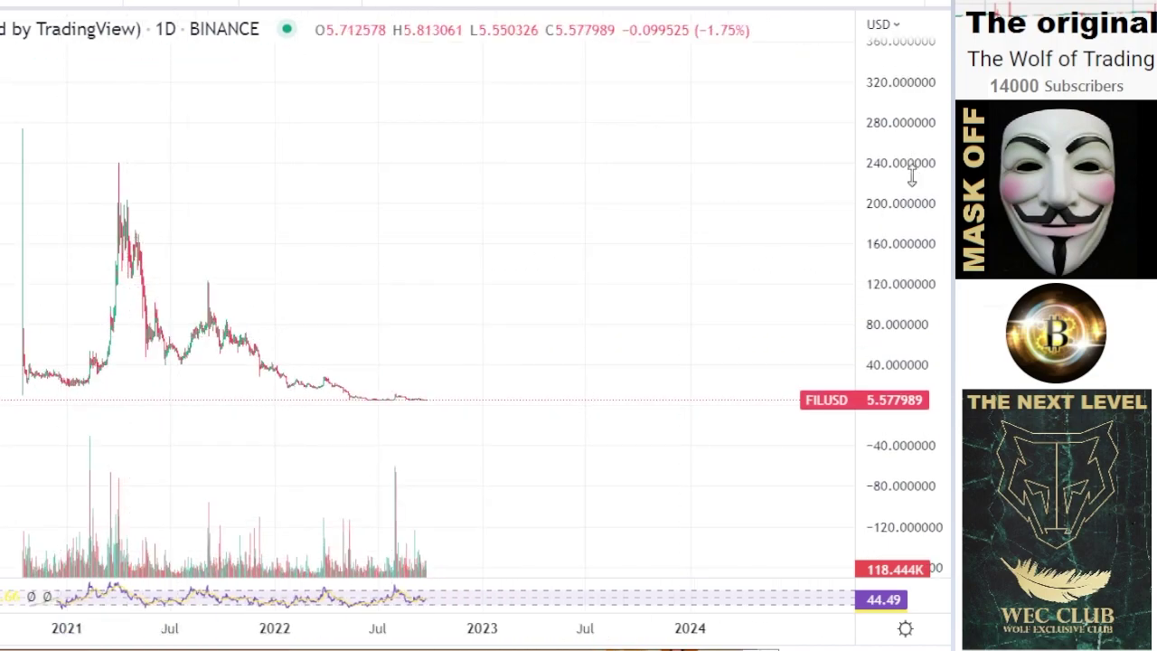
left_click_drag(912, 175, 867, 331)
left_click_drag(901, 149, 915, 54)
left_click_drag(916, 371, 909, 7)
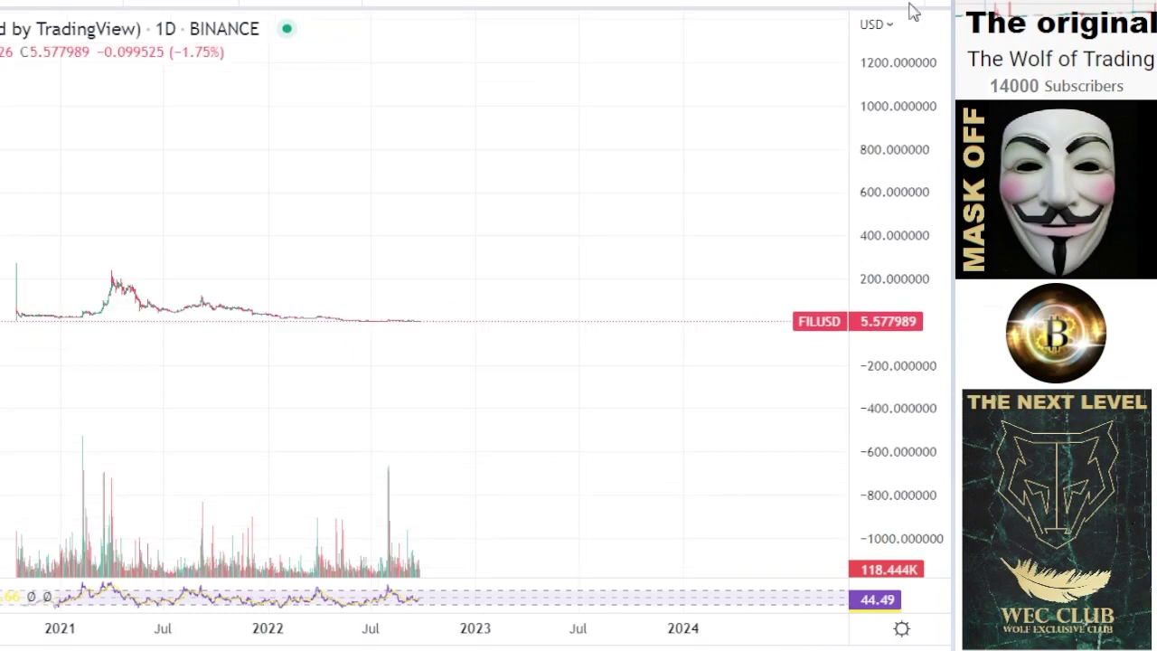
- Compare the 2021 highs with the 2022 drop and the latest lows on the FILUSD daily chart
left_click_drag(895, 230, 798, 153)
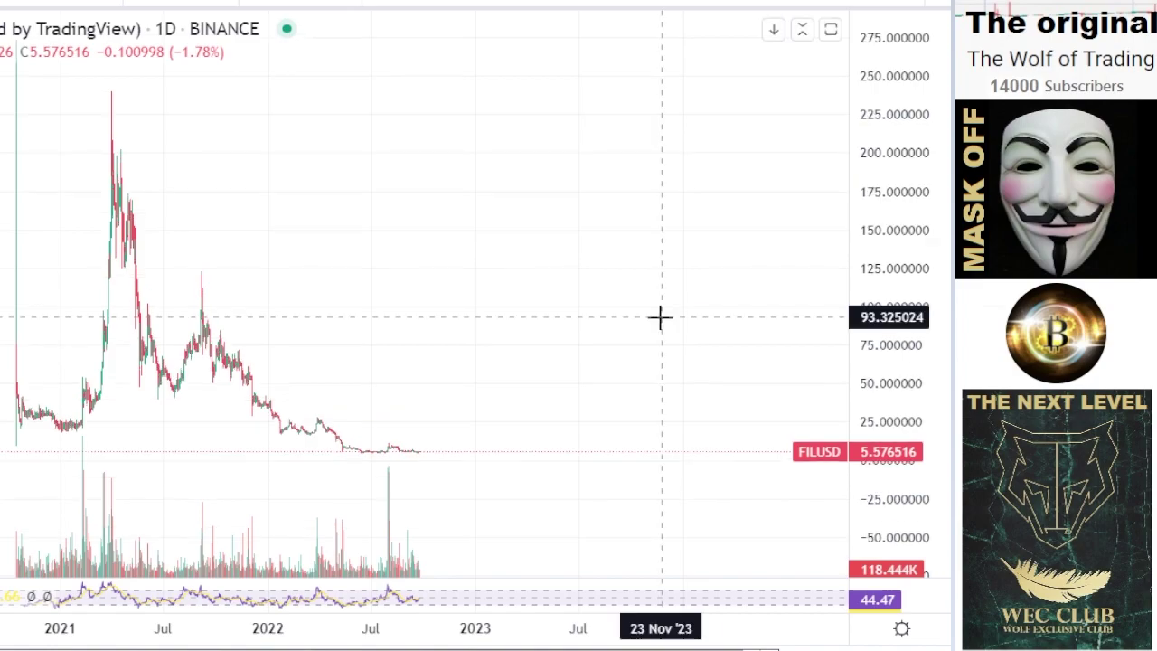
left_click_drag(697, 315, 771, 314)
left_click_drag(899, 252, 870, 362)
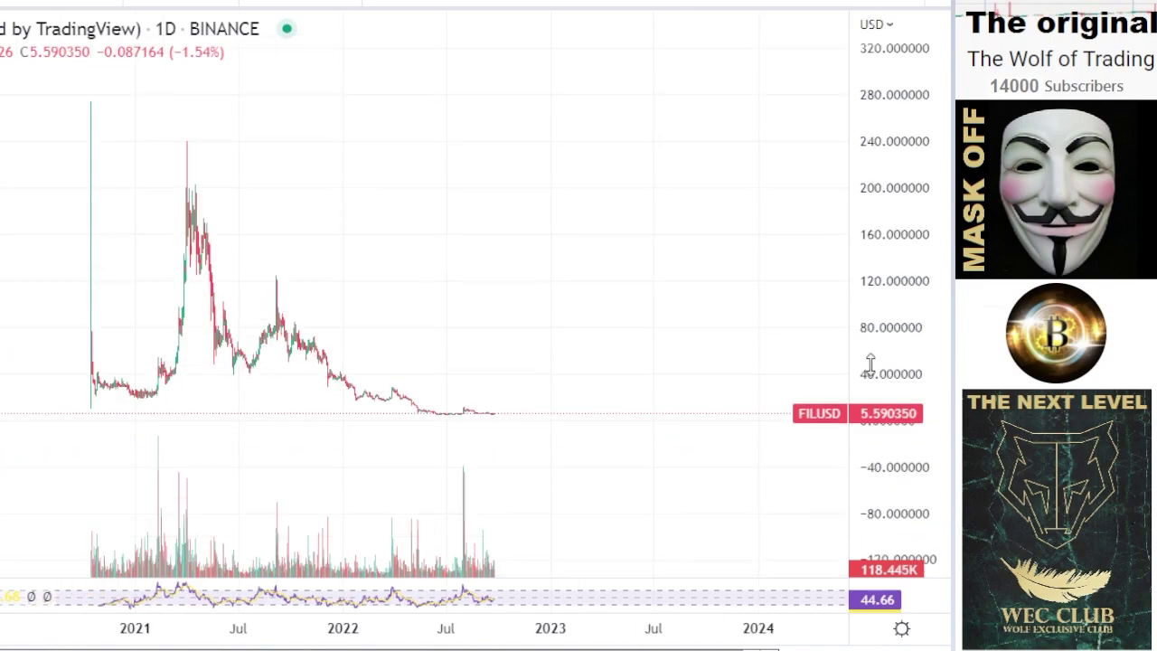
left_click_drag(587, 318, 457, 363)
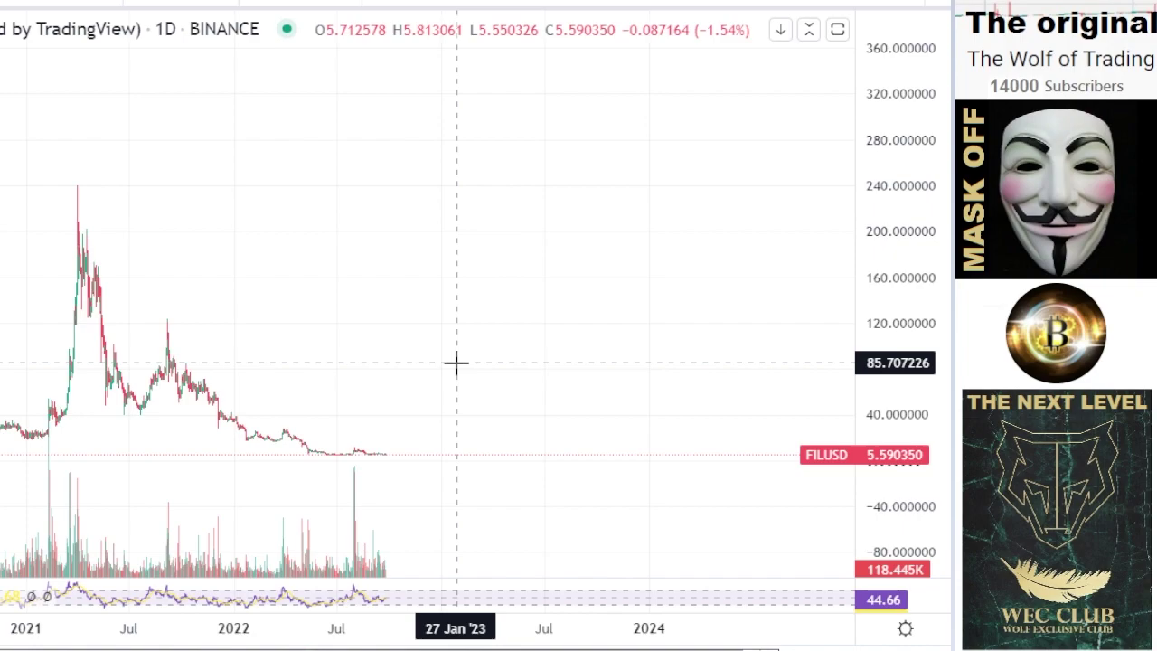
left_click_drag(426, 360, 496, 256)
left_click_drag(900, 524, 841, 349)
left_click_drag(761, 416, 757, 318)
left_click_drag(903, 443, 878, 214)
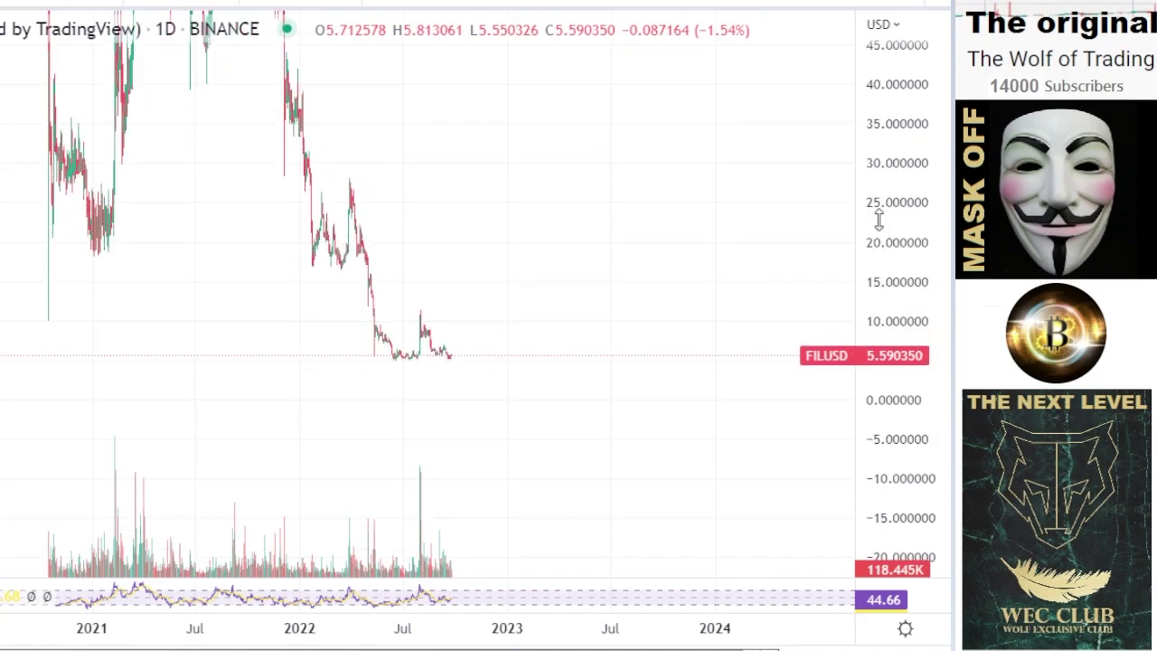
left_click_drag(742, 295, 751, 272)
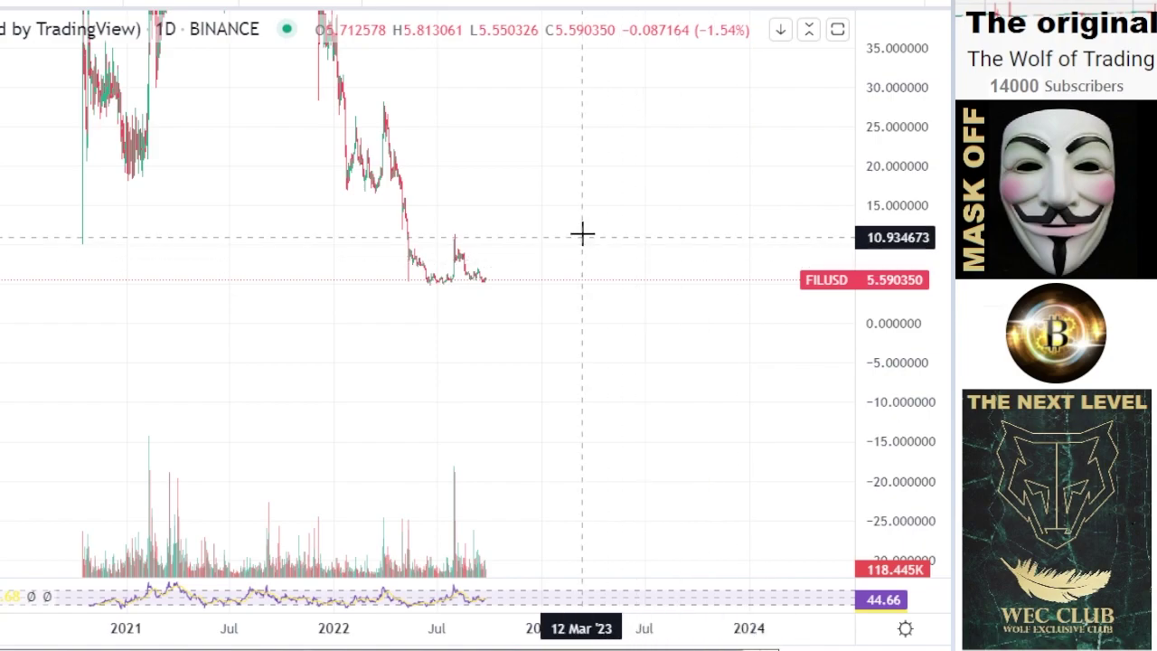
left_click_drag(638, 121, 671, 340)
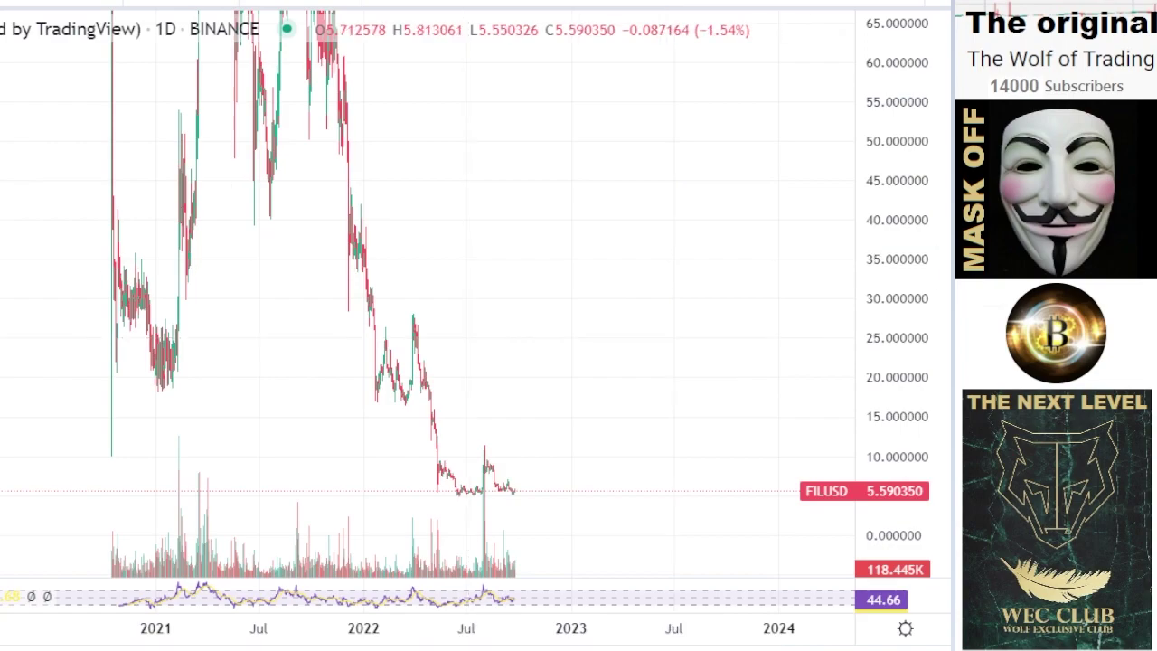
- Switch the FILUSD chart to the 1-hour interval, with the August and September price action readable
type("1h")
key("Return")
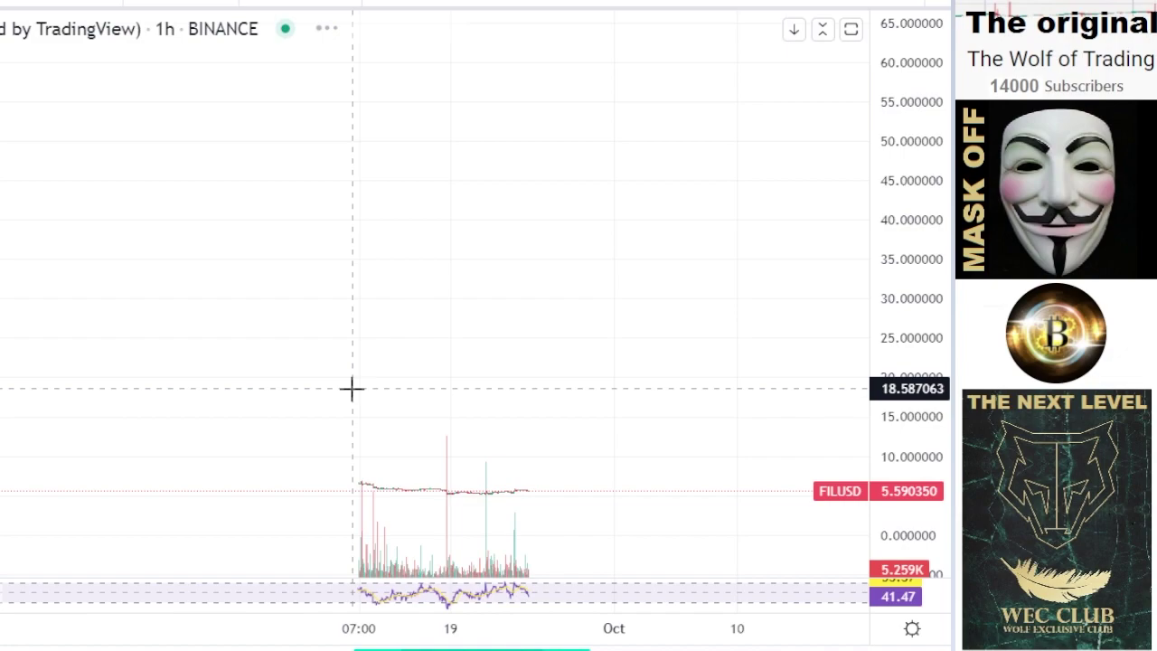
left_click_drag(402, 377, 553, 217)
left_click_drag(903, 506, 904, 72)
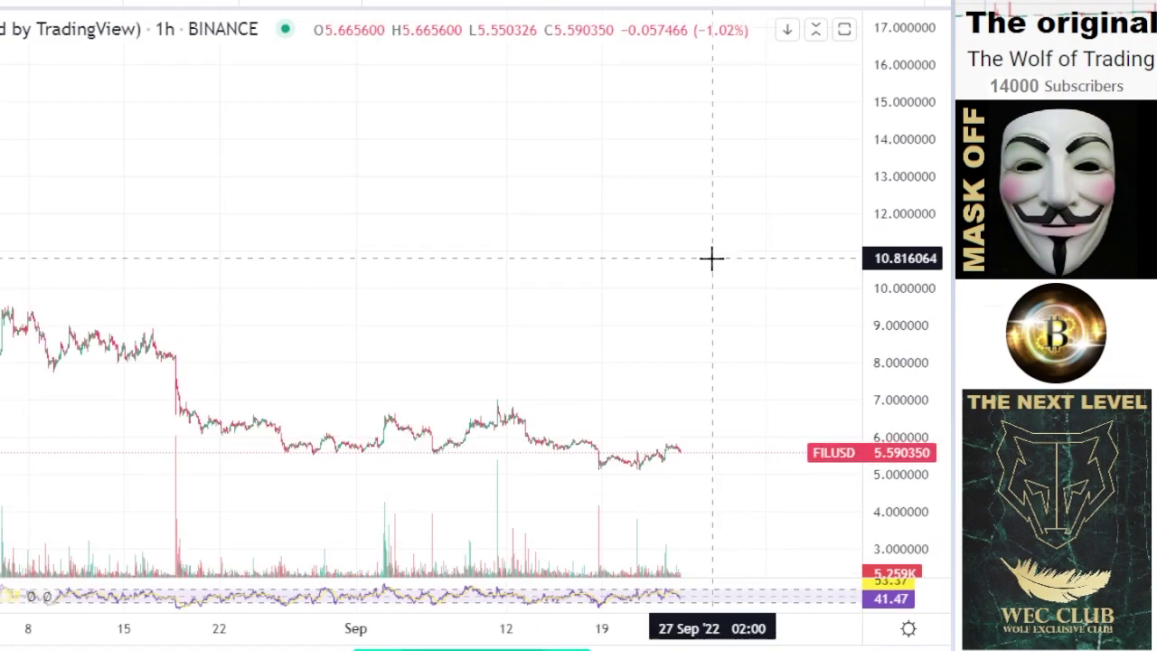
left_click_drag(712, 259, 762, 125)
left_click_drag(897, 375, 898, 52)
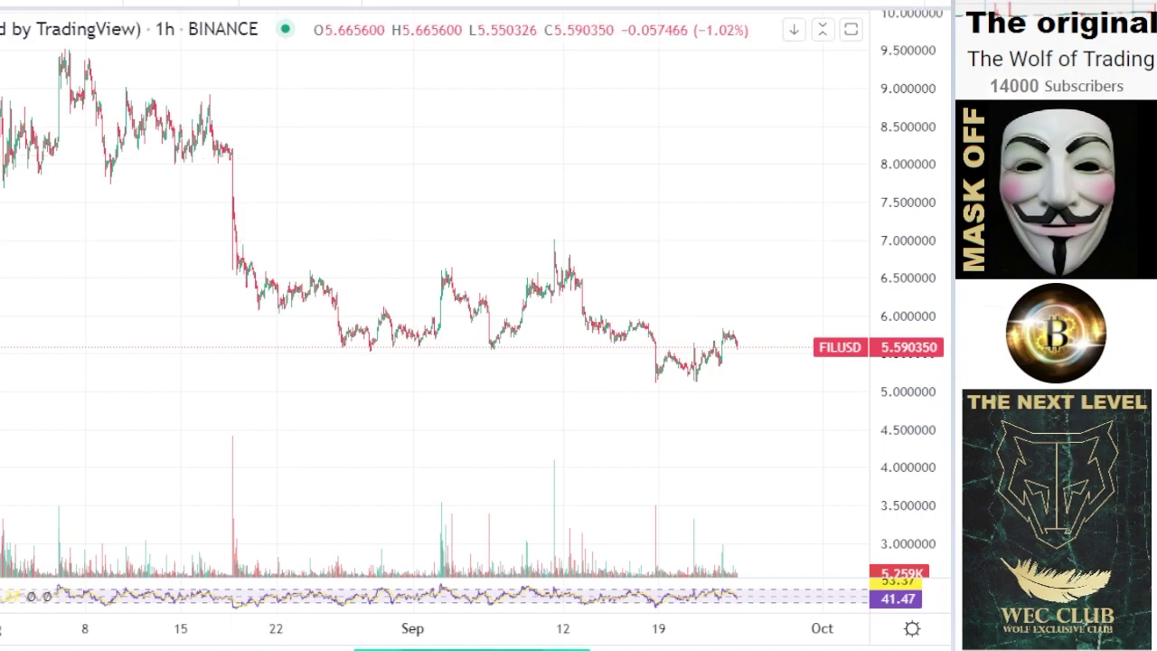
- Draw a slightly rising trend line along the August and September lows, from about 5.56 to about 5.68
left_click(697, 347)
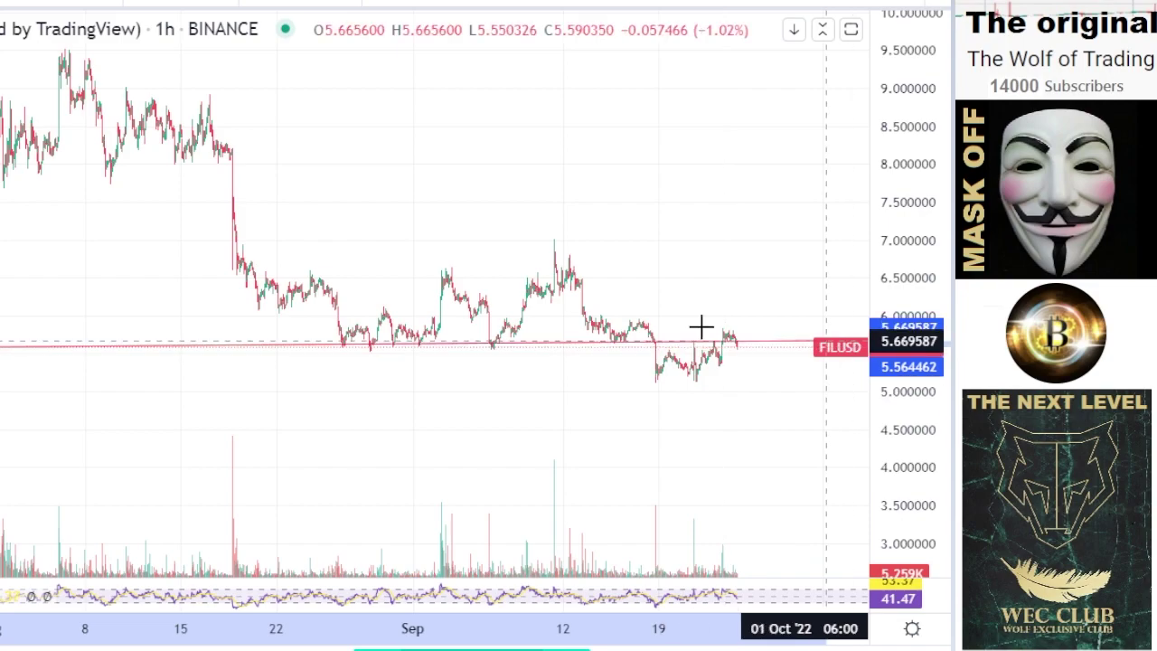
left_click_drag(702, 326, 653, 300)
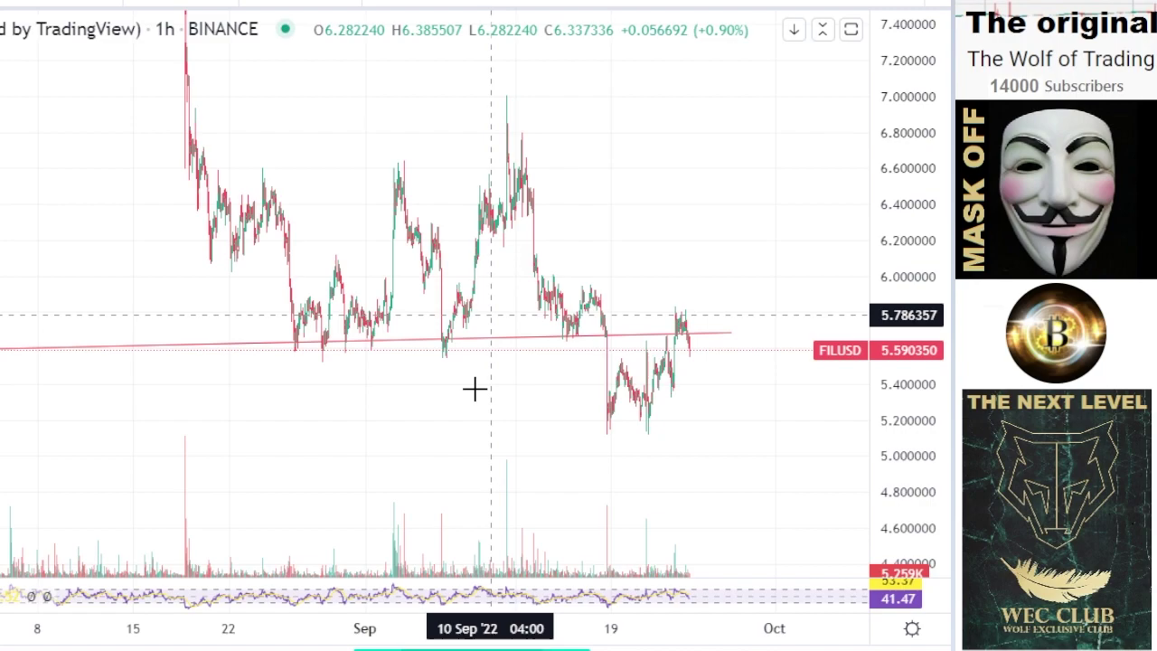
left_click_drag(475, 388, 453, 244)
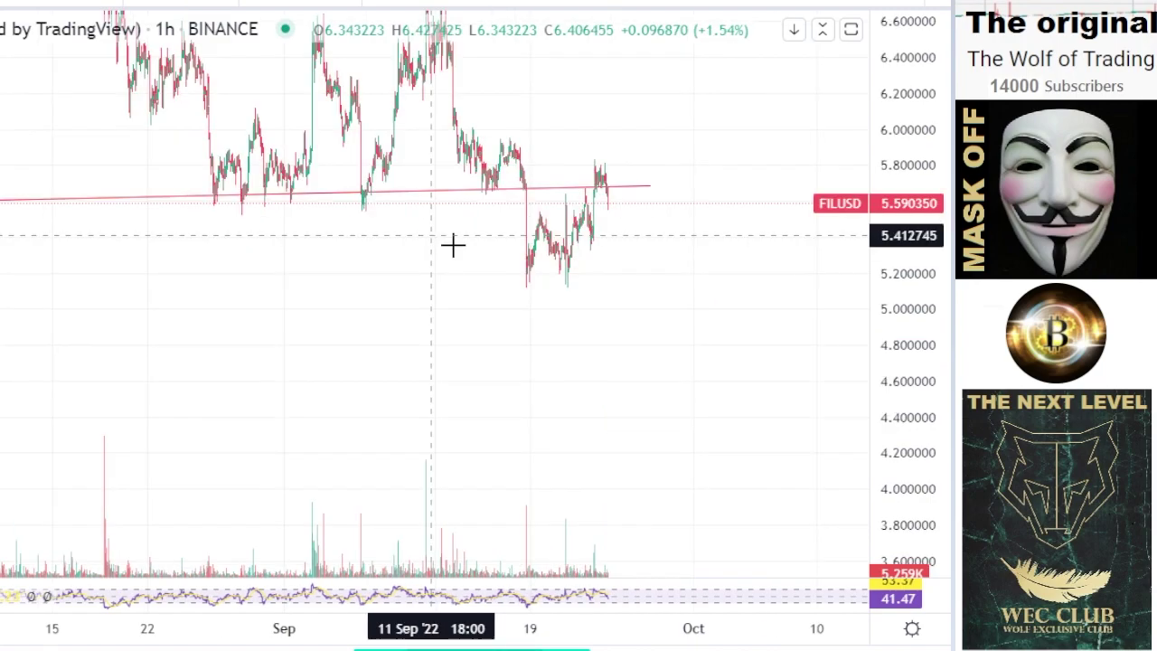
left_click_drag(452, 245, 541, 307)
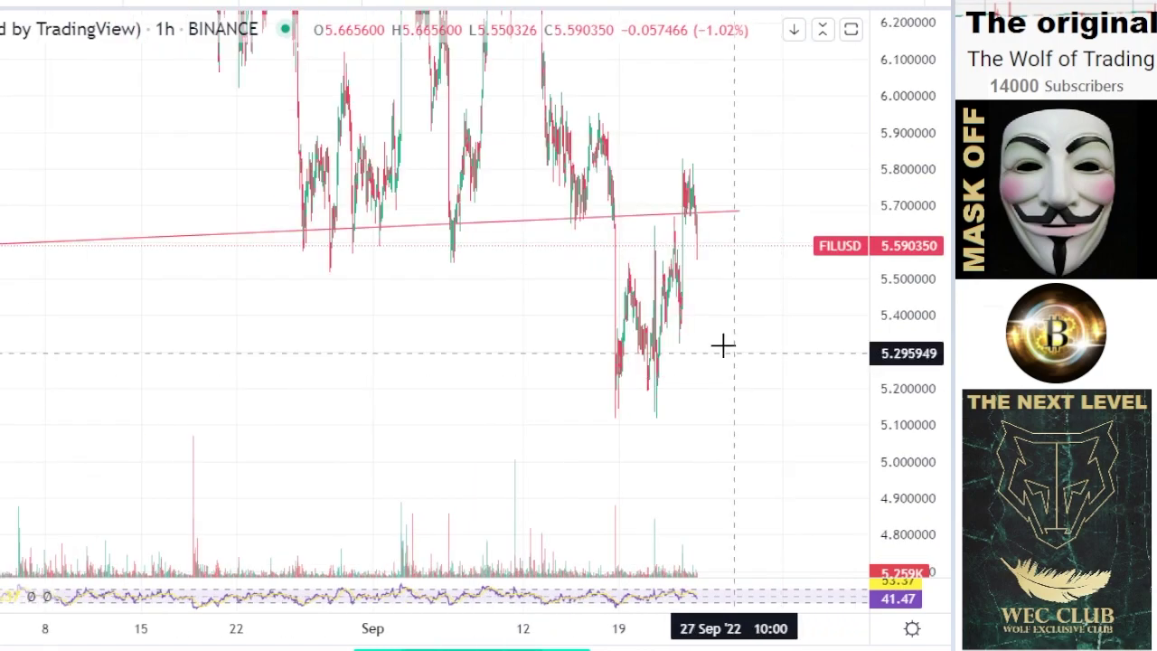
- Sketch a freehand blue price projection from the latest candles at about 5.75, stepping down to about 4.90 around 28 September
scroll(723, 345, "up", 8)
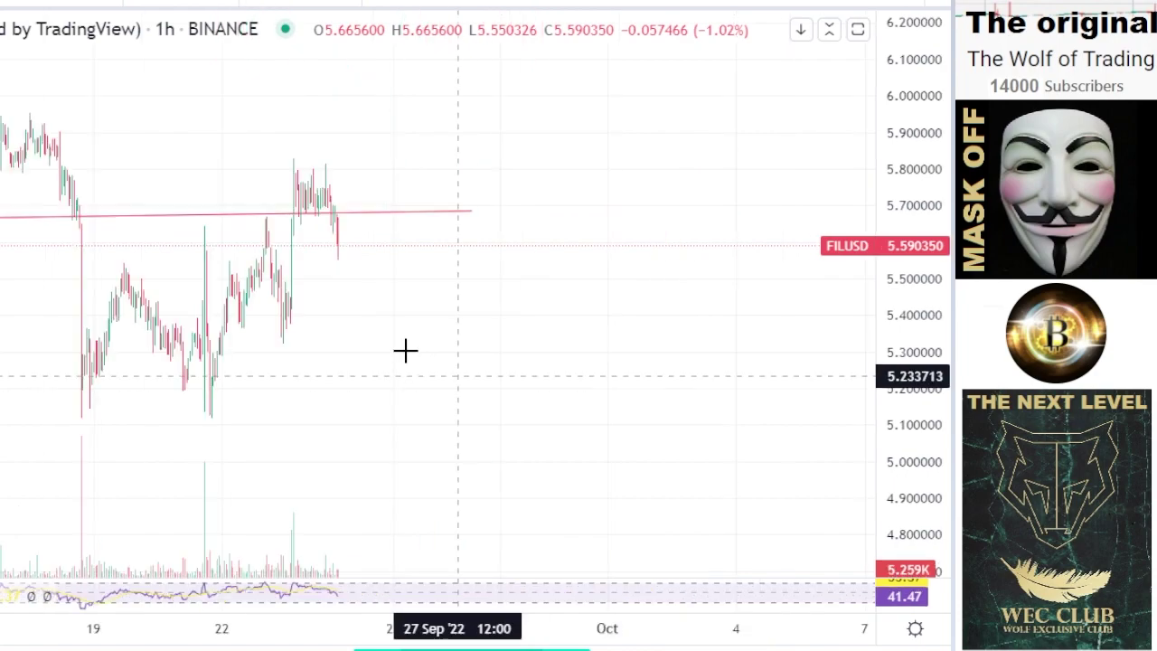
left_click_drag(356, 310, 656, 320)
scroll(656, 320, "up", 6)
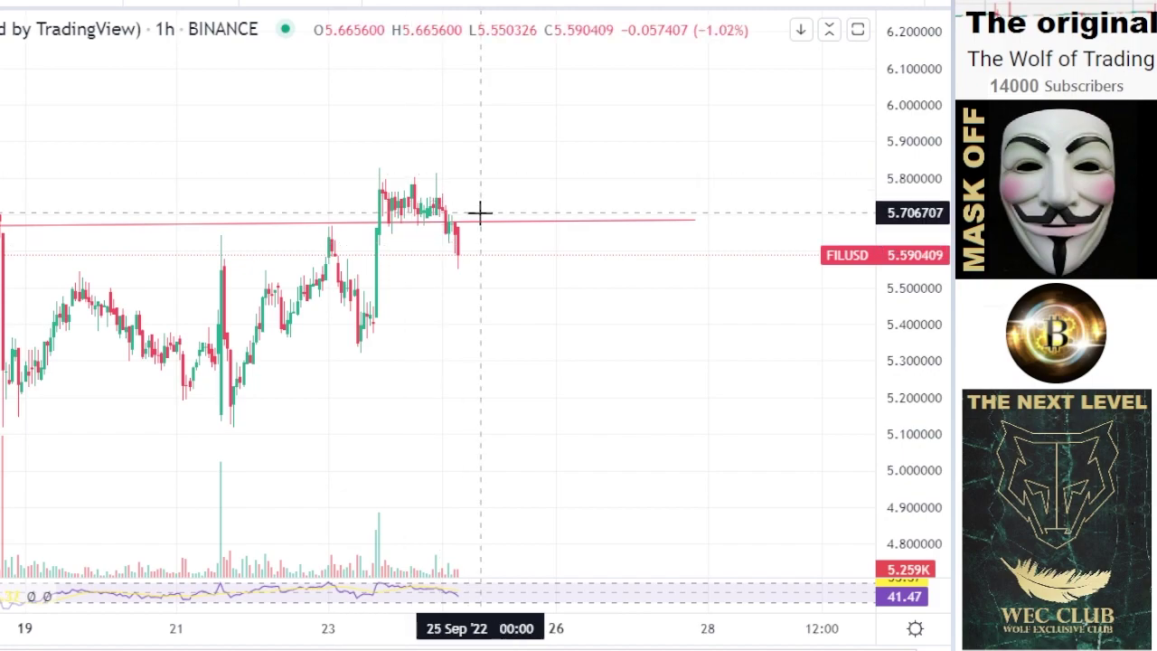
mouse_move(443, 213)
left_mouse_down()
mouse_move(533, 255)
mouse_move(601, 264)
mouse_move(657, 437)
mouse_move(742, 508)
left_mouse_up()
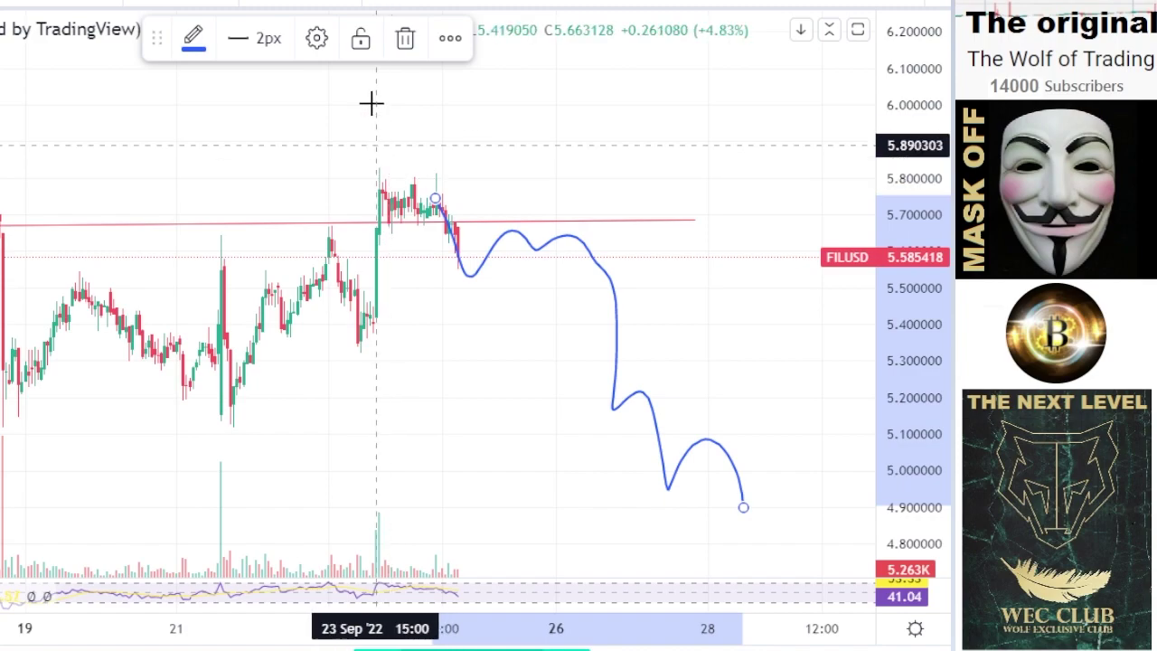
scroll(407, 217, "down", 2)
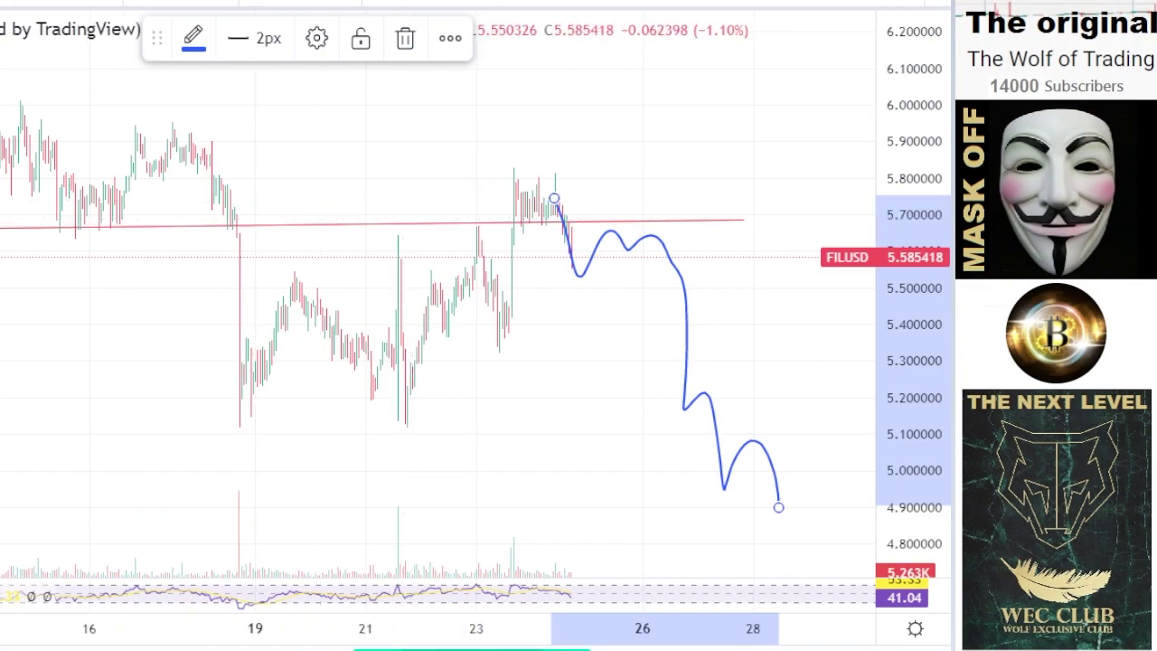
- Change the chart interval to 4 hours, keeping the trend line and the projected drop in the visible price range
left_click(32, 3)
left_click(13, 4)
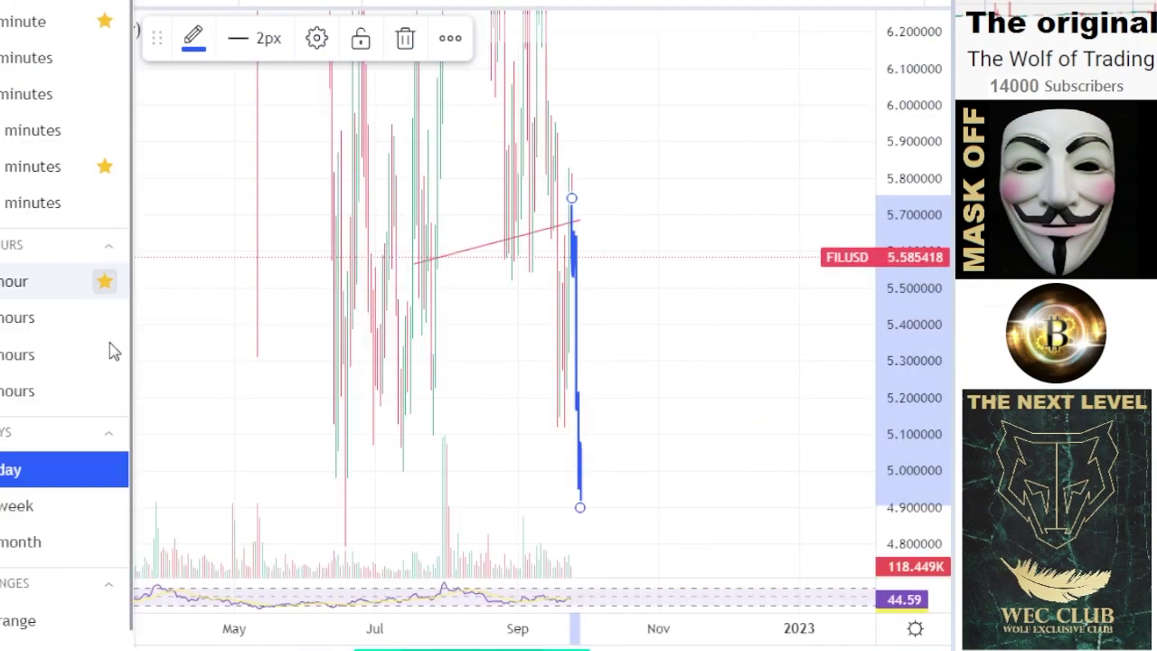
left_click(28, 397)
left_click_drag(907, 156, 849, 488)
scroll(498, 382, "up", 4)
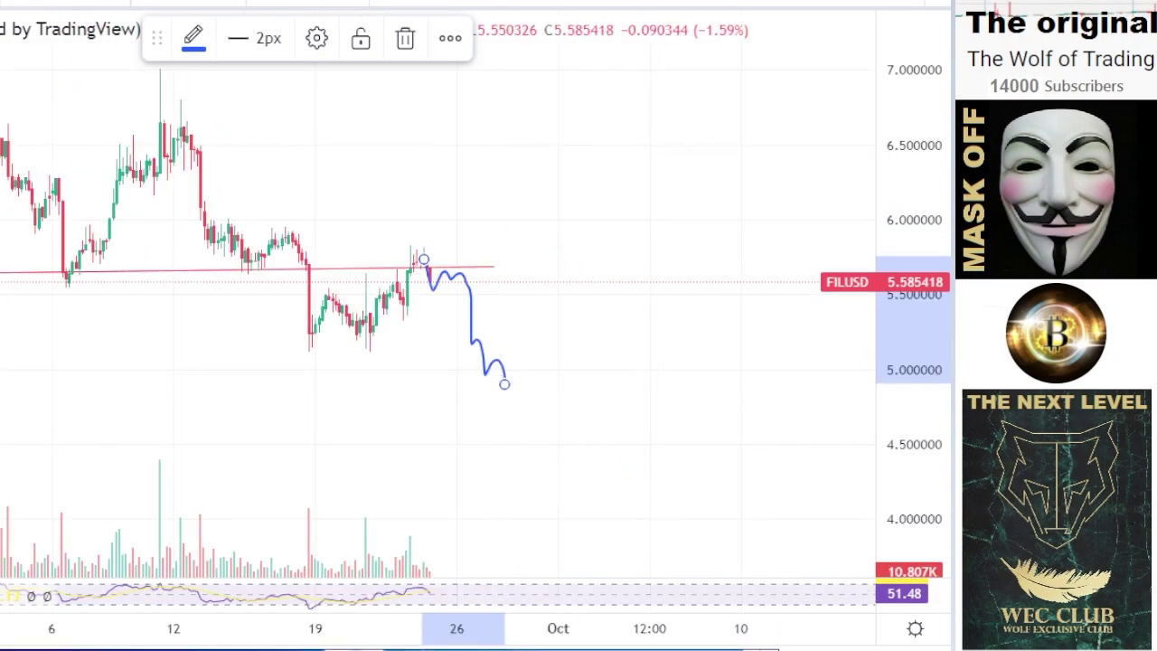
- Examine the trend line and the projected decline against the August and September price action on the 4-hour chart
left_click_drag(347, 184, 602, 263)
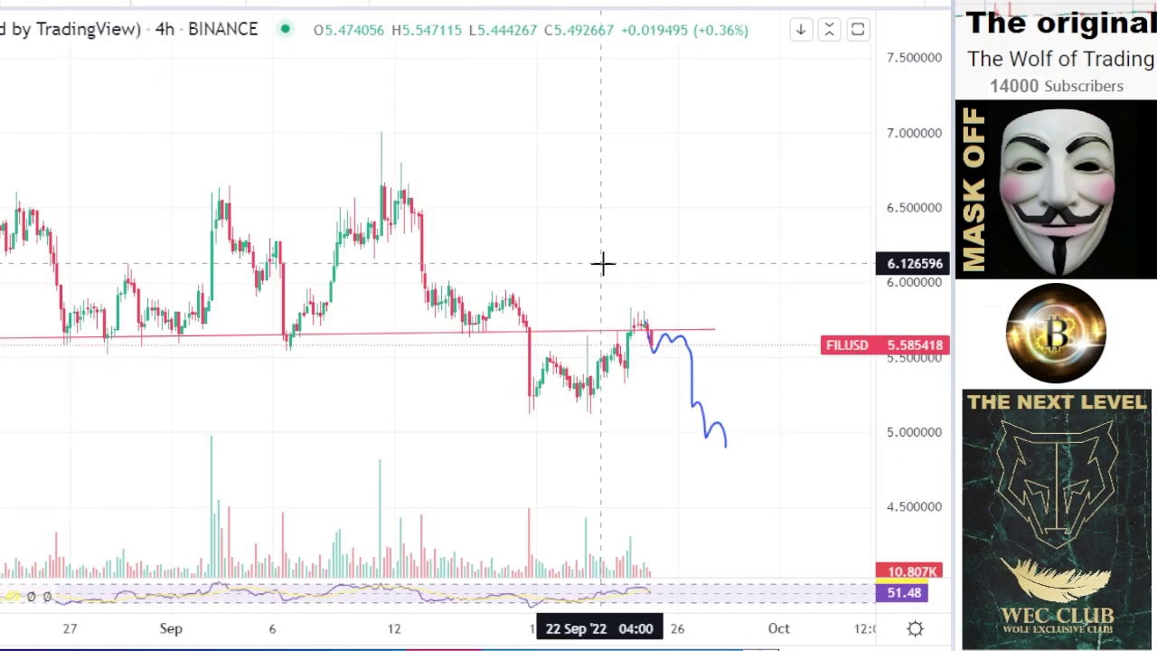
scroll(494, 259, "down", 2)
scroll(684, 253, "down", 2)
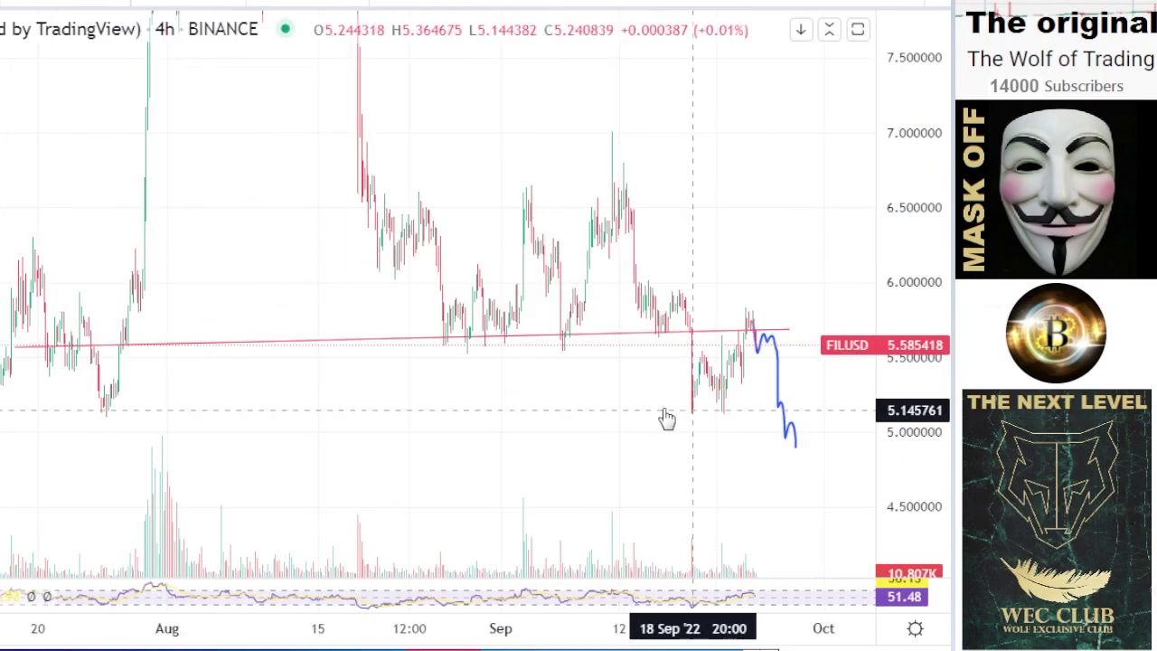
left_click_drag(664, 410, 604, 271)
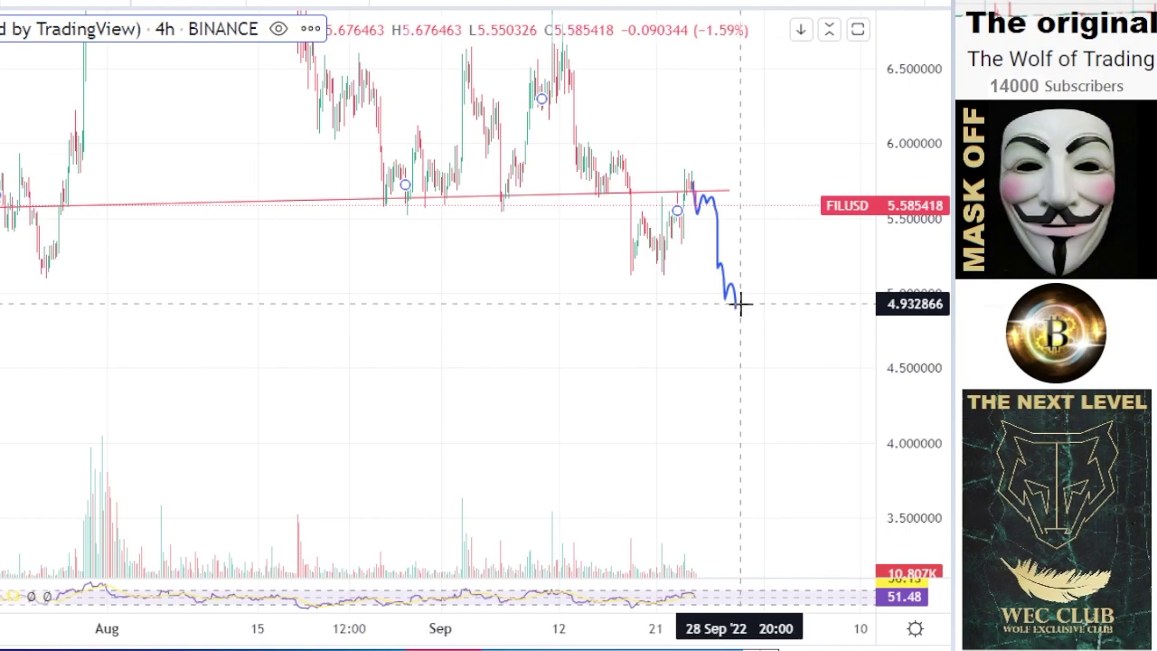
left_click_drag(382, 230, 308, 303)
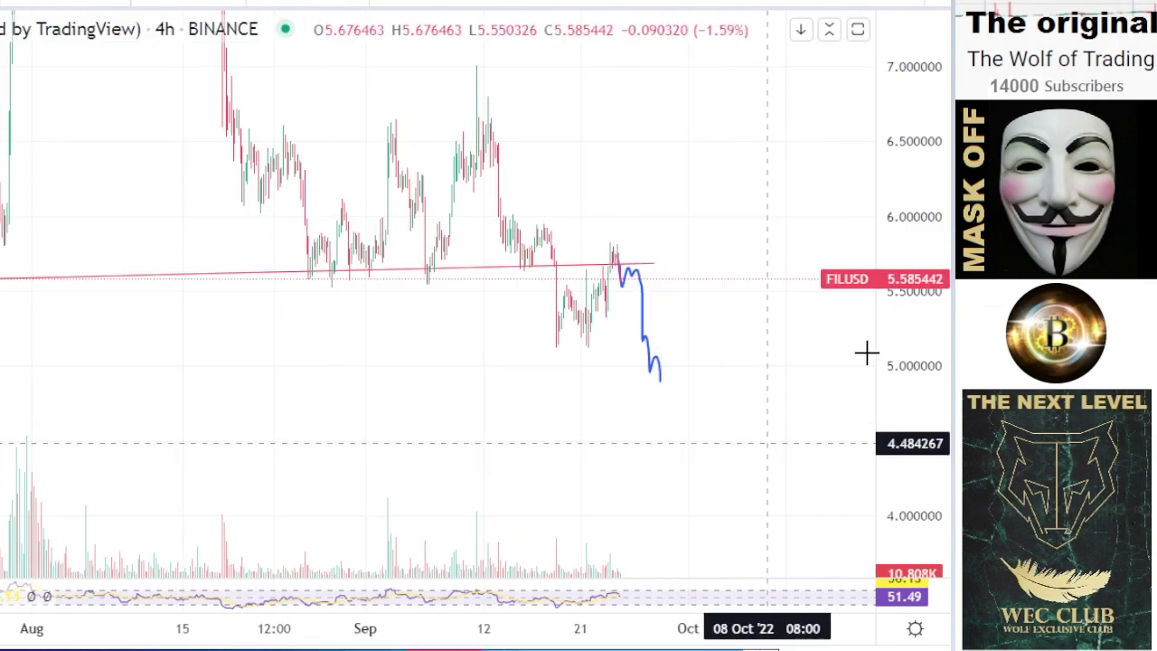
left_click_drag(866, 353, 864, 583)
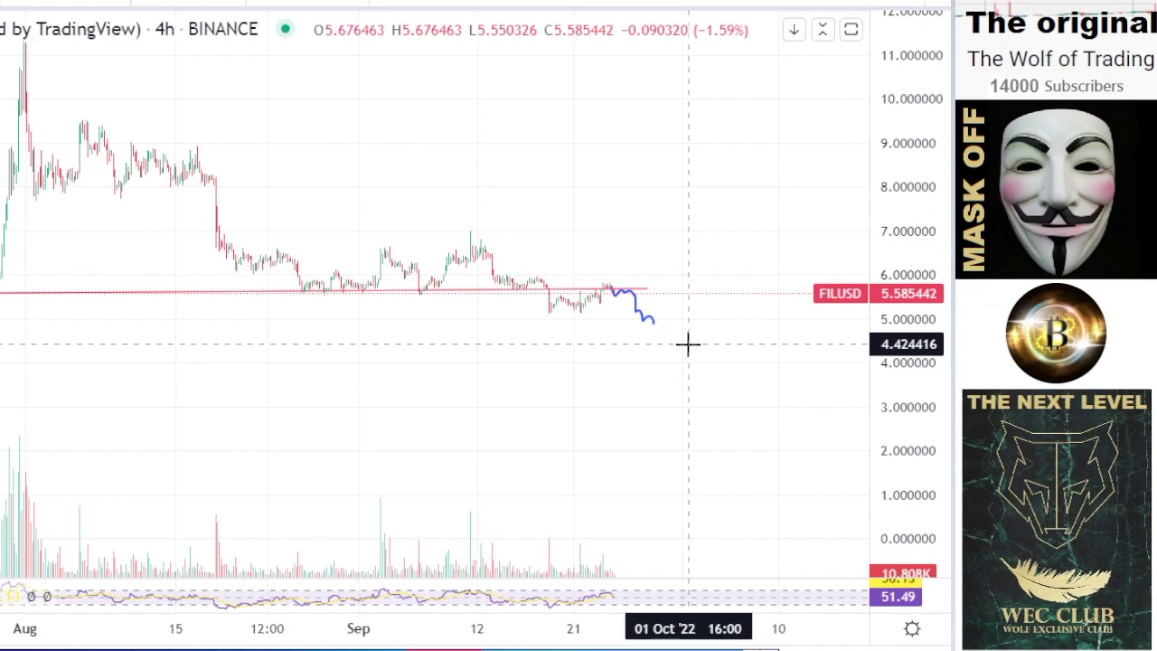
left_click_drag(455, 349, 277, 323)
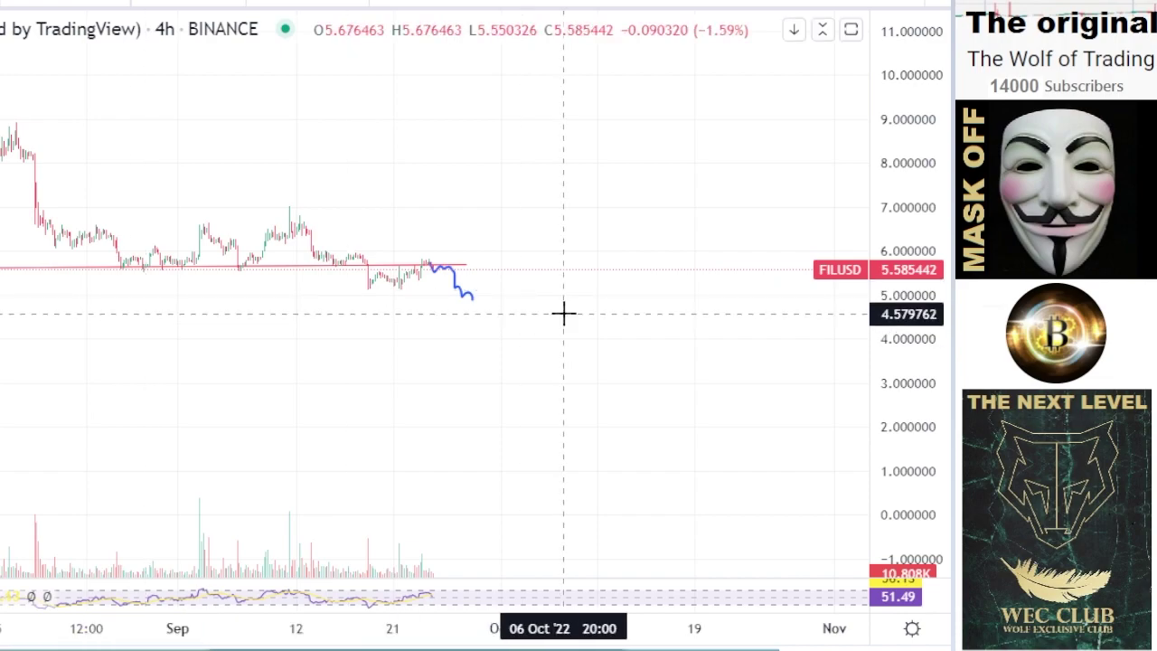
left_click_drag(889, 356, 886, 384)
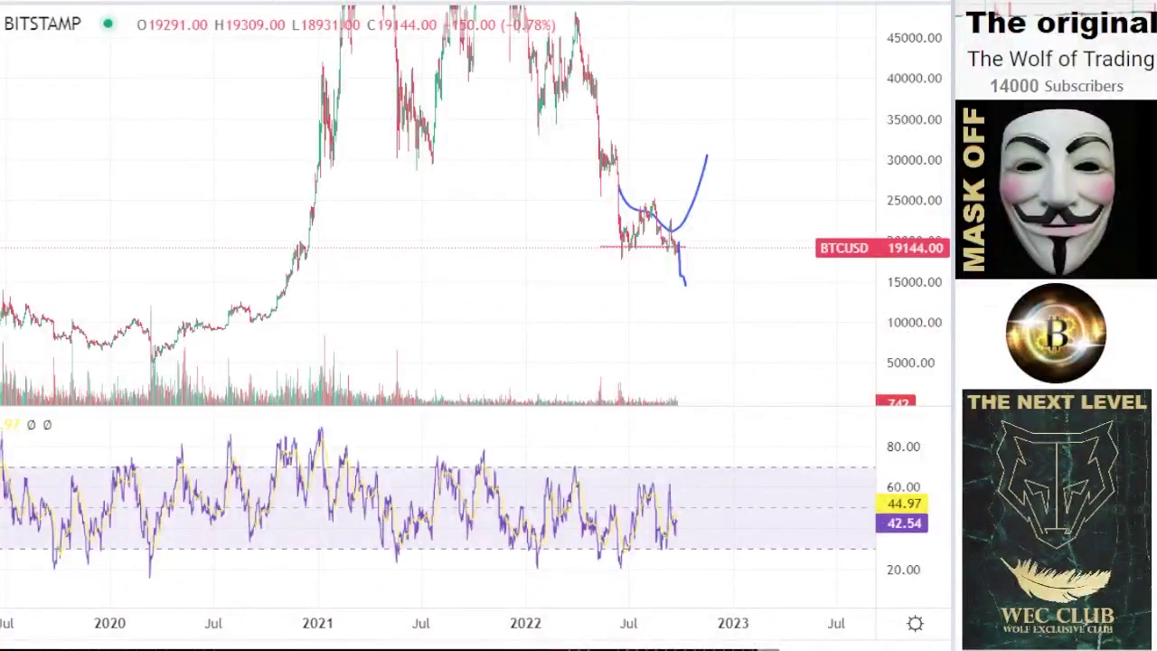
- Review the BTCUSD daily chart from 2020 onwards, comparing the 2021 peaks with the 2022 support line and blue curve
left_click_drag(918, 154, 878, 313)
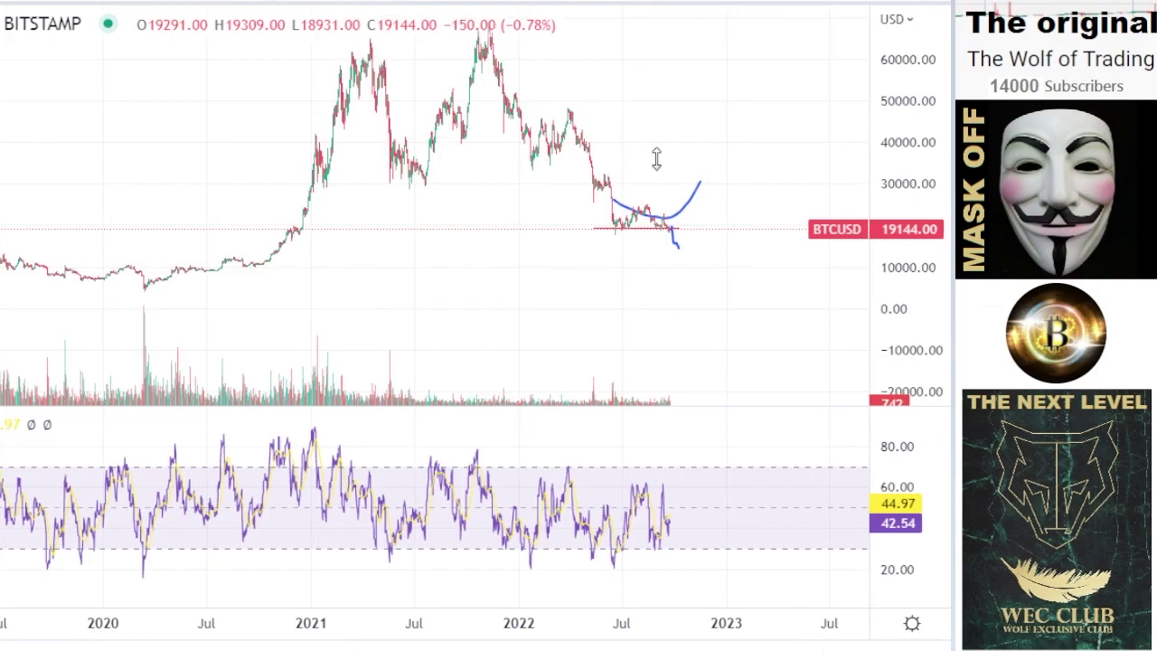
left_click_drag(634, 168, 642, 262)
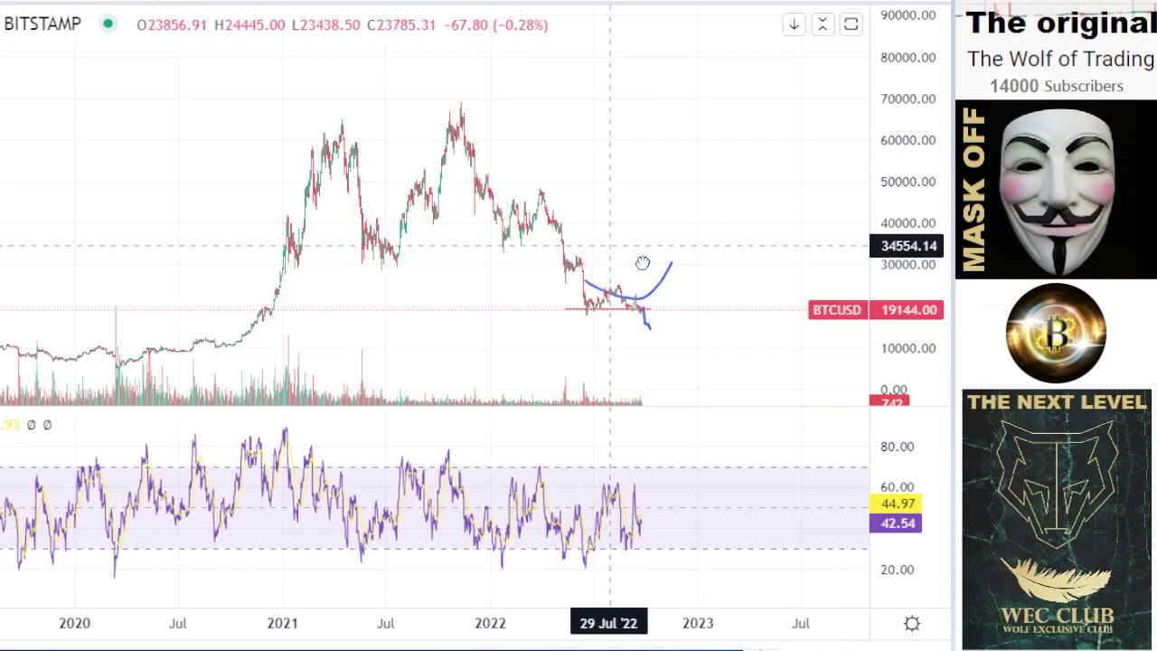
left_click_drag(900, 282, 894, 86)
left_click_drag(708, 208, 739, 109)
scroll(507, 241, "up", 3)
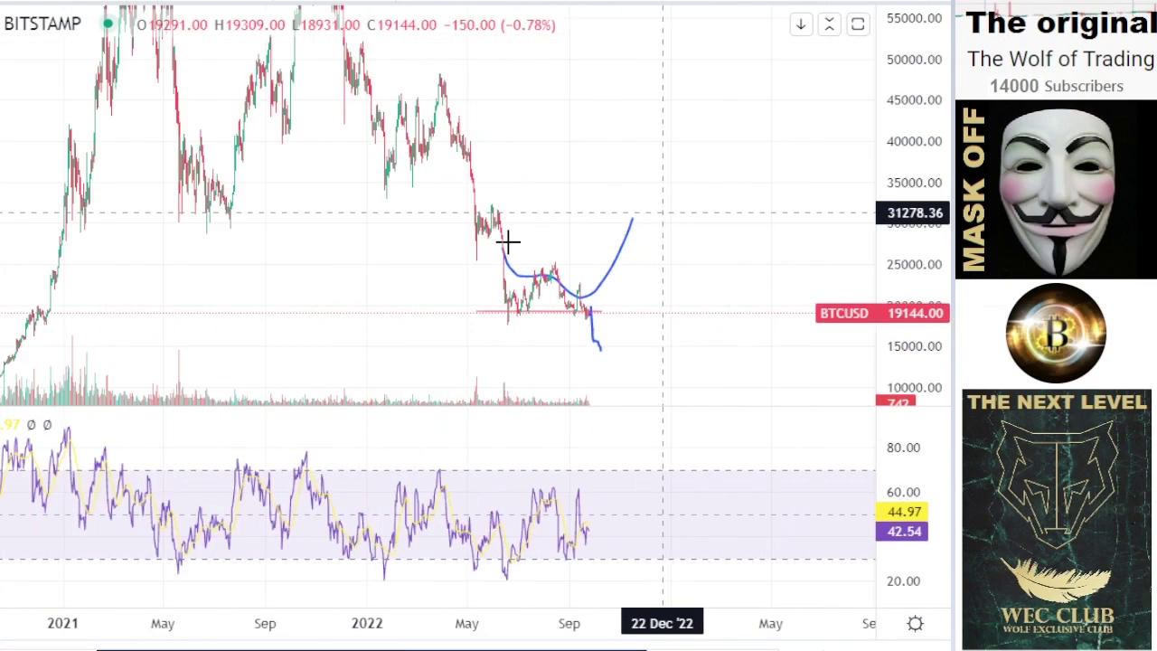
- Examine the daily BTCUSD candles since May 2022 against the red support line, the blue curve and the projected drop
left_click_drag(630, 217, 718, 238)
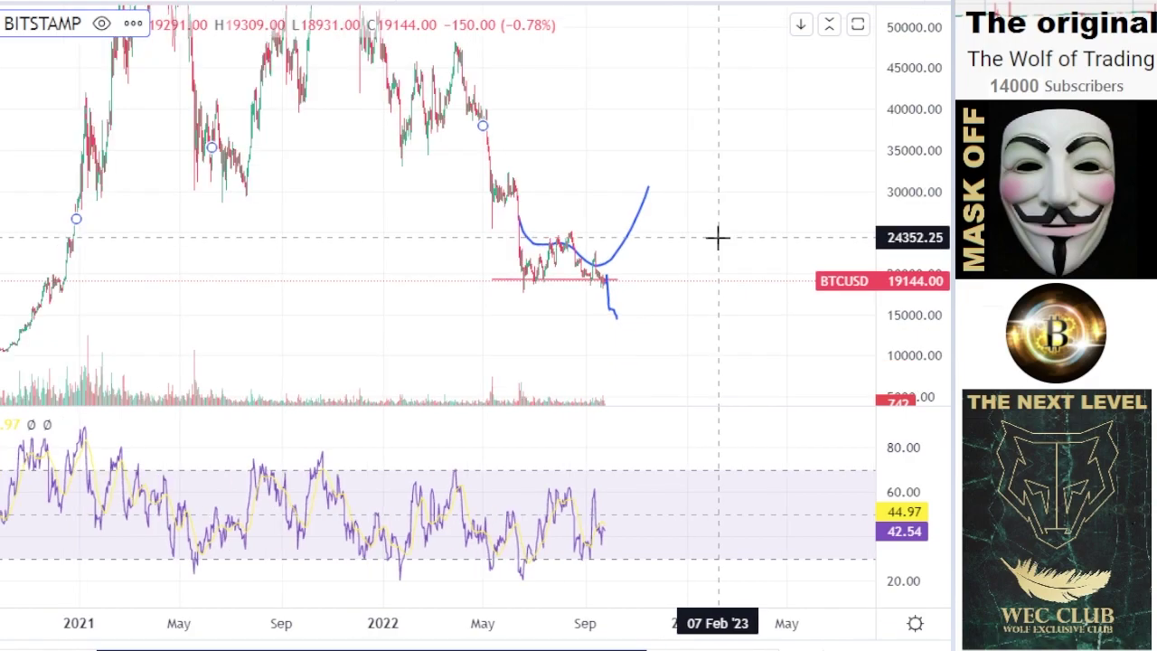
scroll(716, 236, "up", 5)
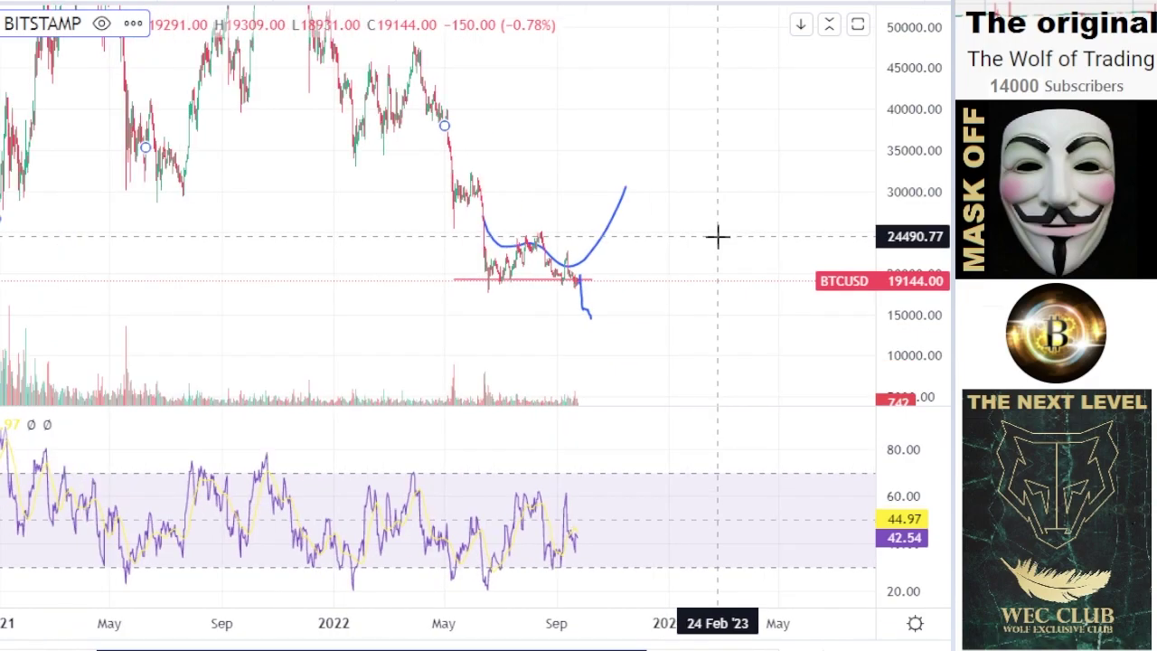
left_click_drag(578, 310, 806, 207)
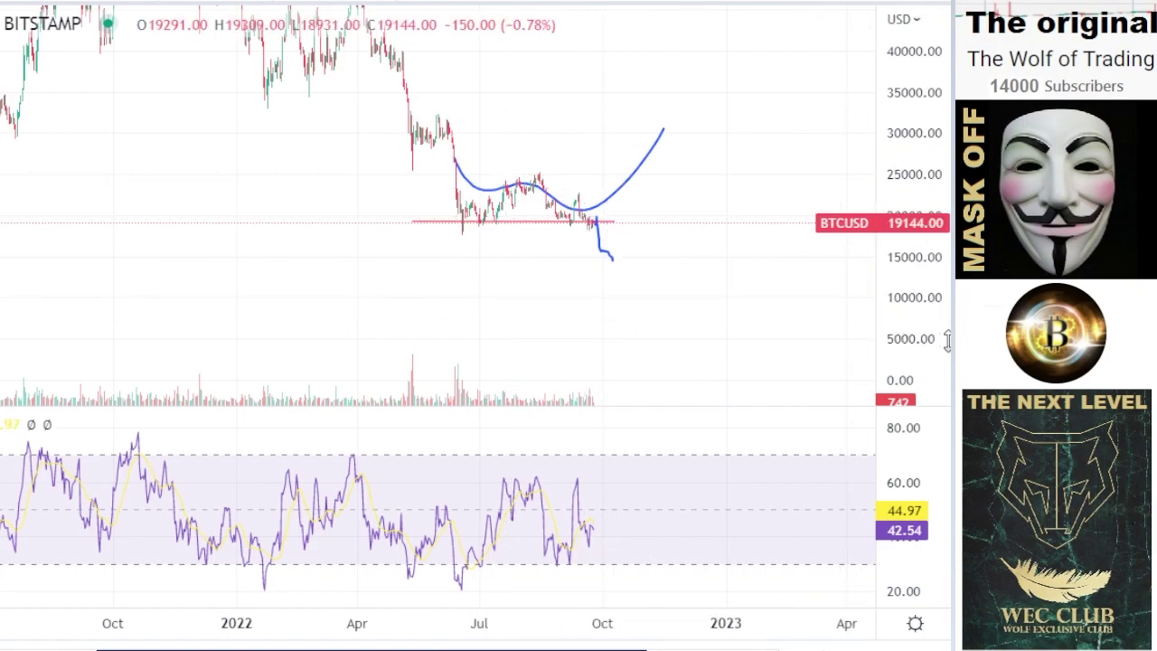
left_click_drag(942, 337, 869, 150)
scroll(661, 275, "up", 3)
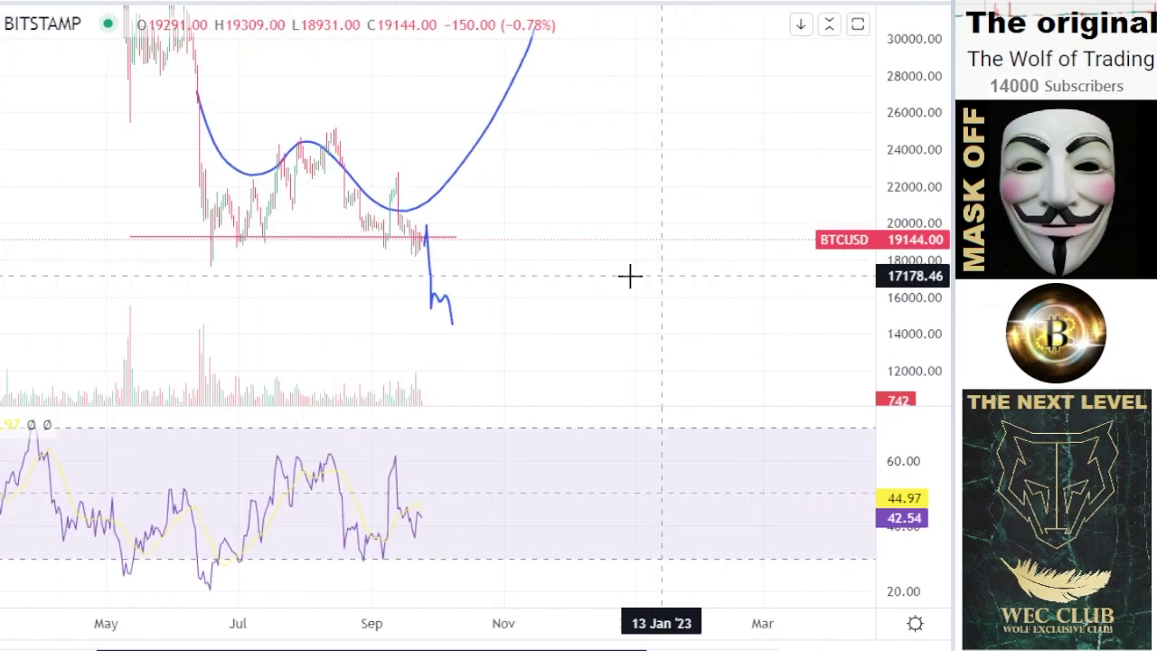
left_click_drag(441, 313, 595, 310)
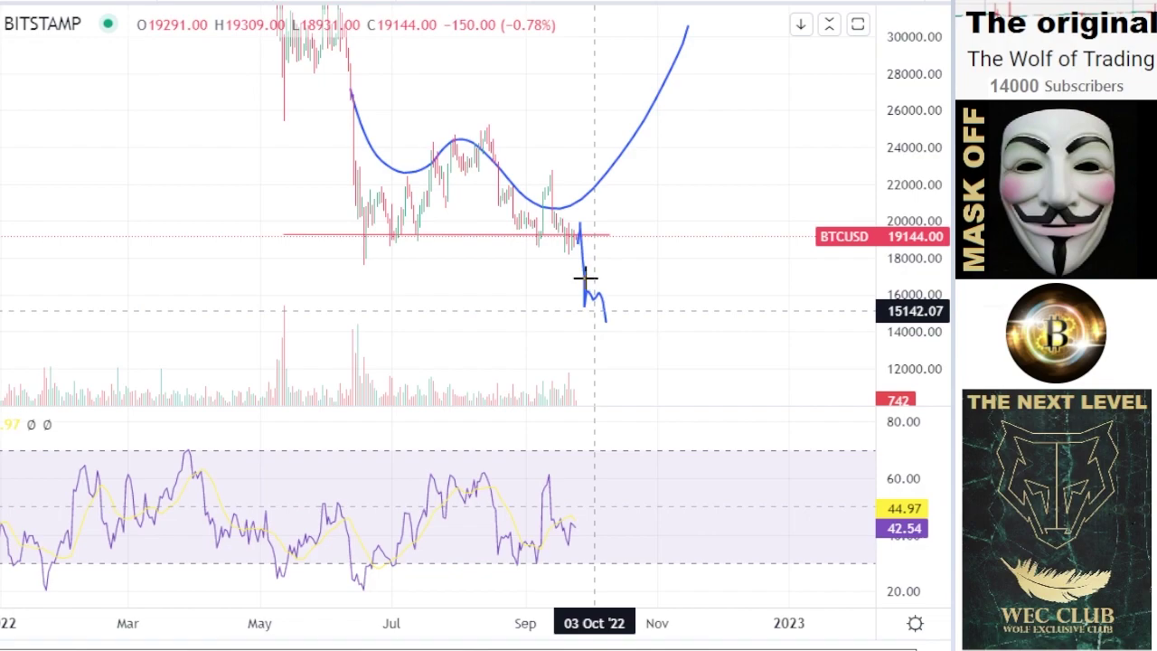
scroll(585, 279, "up", 3)
left_click_drag(317, 291, 602, 288)
scroll(674, 266, "up", 2)
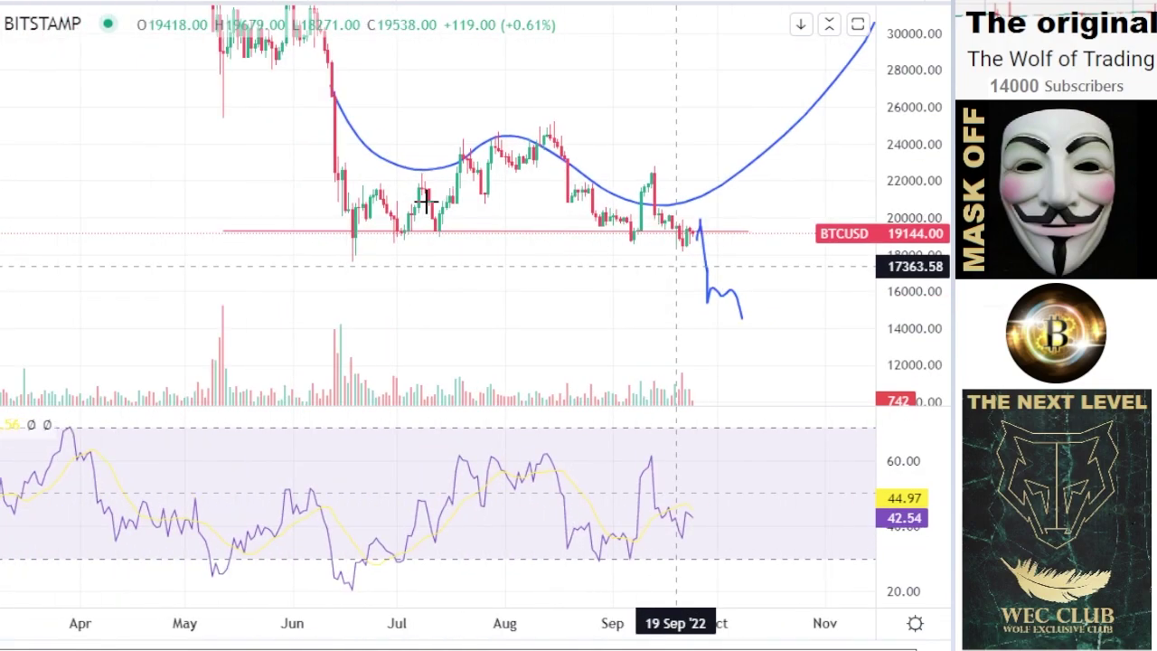
- Change the BTCUSD chart interval to 4 hours and inspect the latest September candles beside the start of the projected move
left_click(7, 11)
left_click(40, 381)
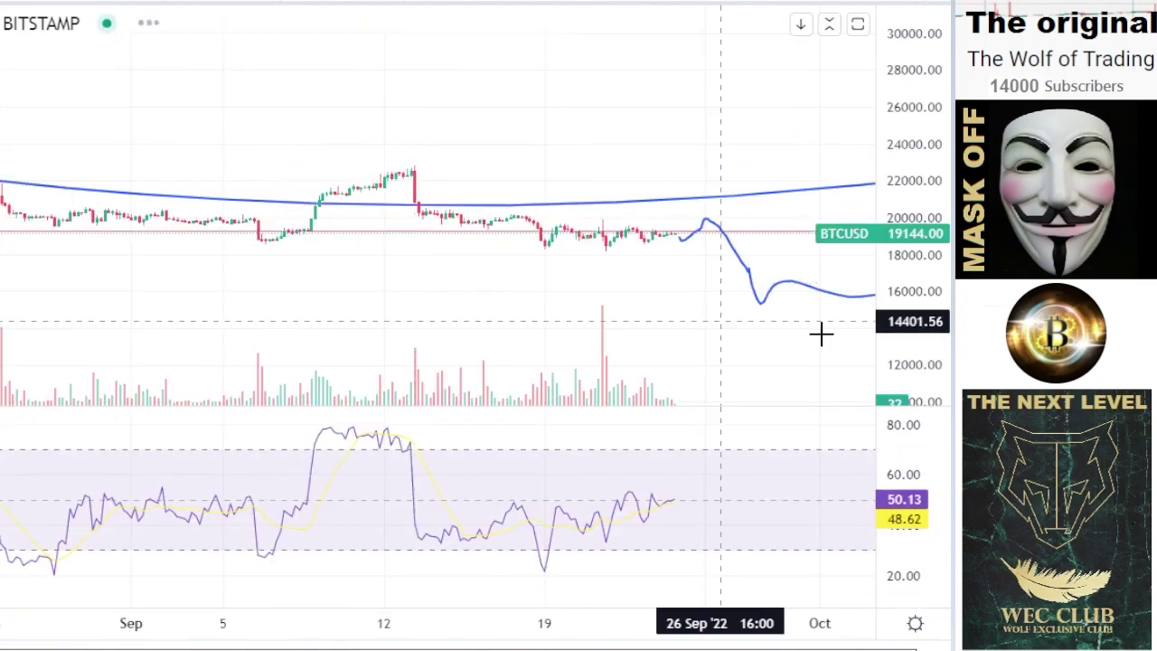
left_click_drag(907, 338, 940, 30)
left_click_drag(909, 226, 909, 183)
left_click_drag(754, 192, 706, 97)
scroll(542, 182, "up", 4)
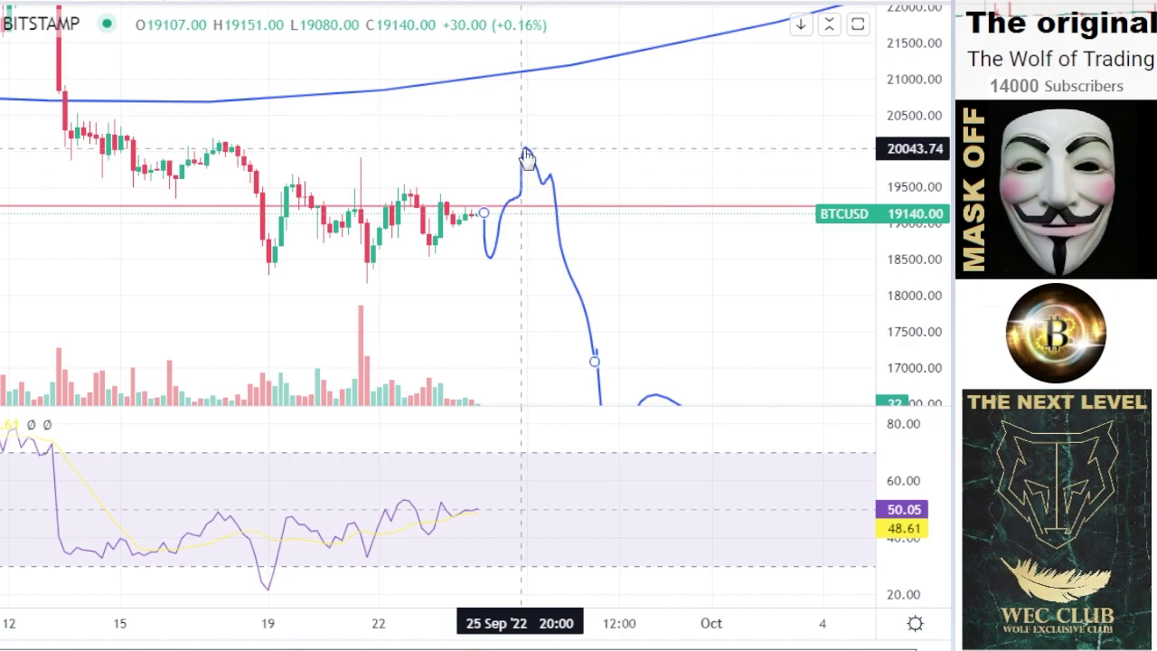
- Examine the 4-hour price action from June to September against the support line, the blue curve and the projected drop
scroll(524, 152, "down", 5)
left_click_drag(705, 124, 605, 214)
left_click_drag(907, 148, 906, 302)
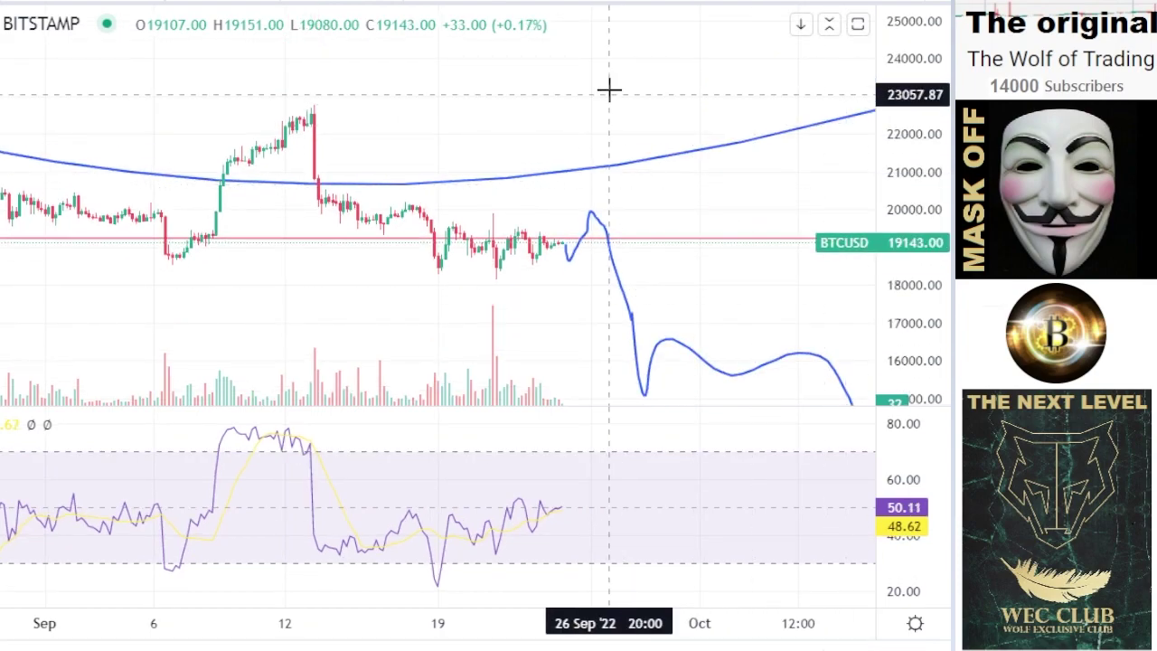
left_click_drag(621, 150, 627, 189)
scroll(610, 189, "down", 2)
scroll(609, 189, "down", 5)
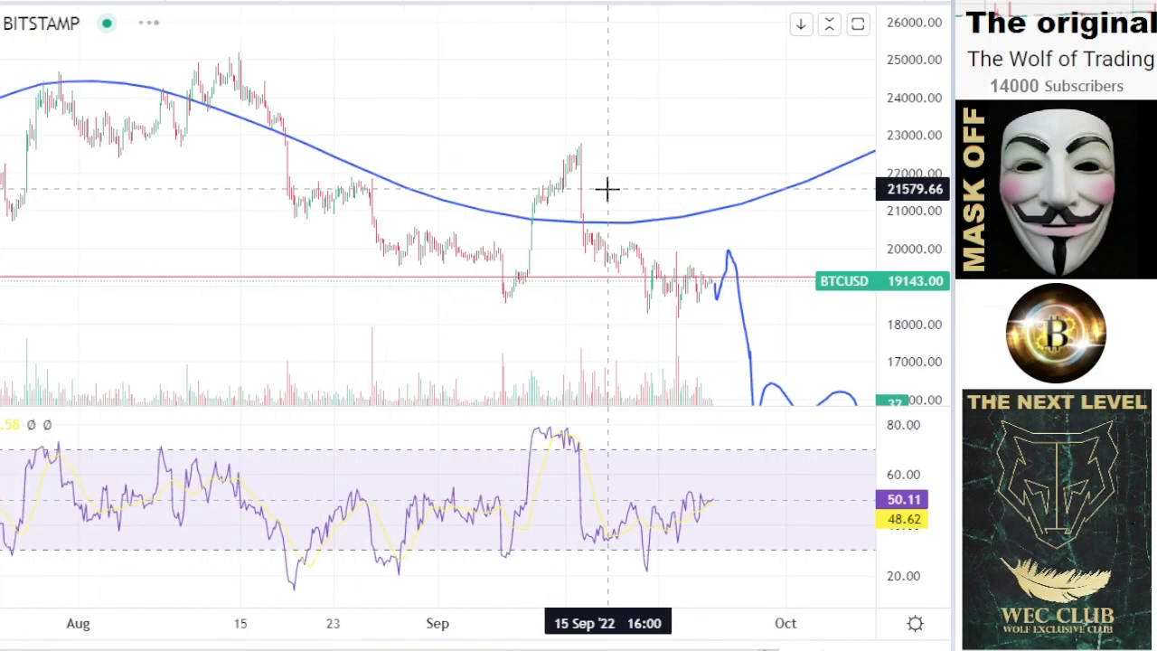
left_click_drag(334, 240, 206, 245)
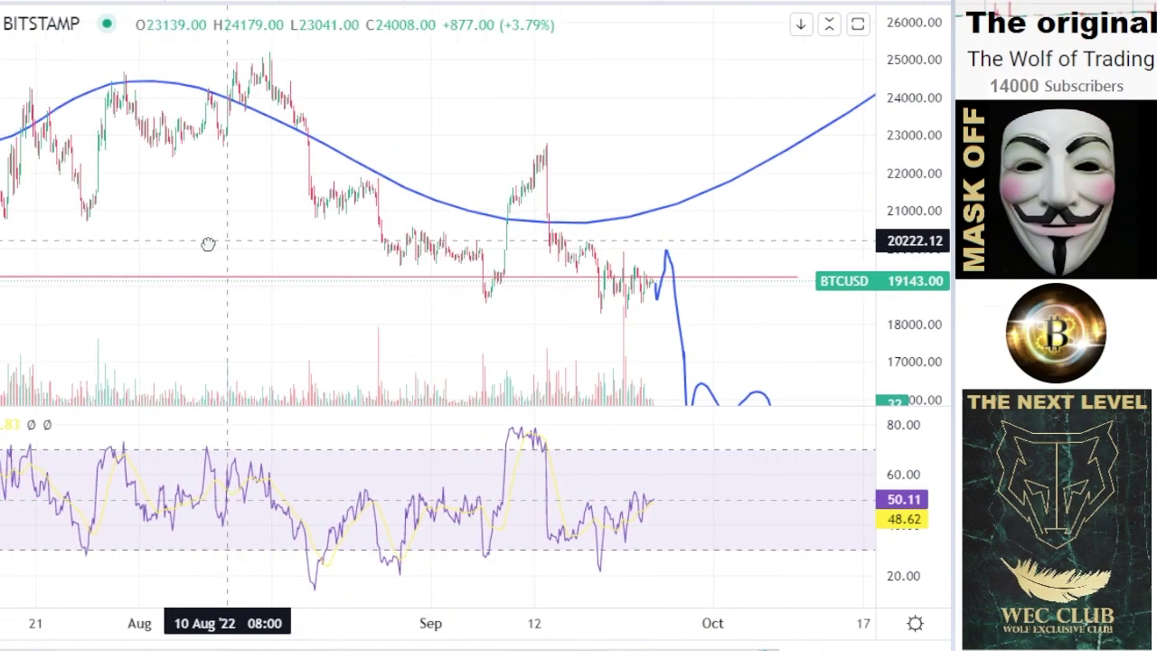
scroll(723, 145, "down", 4)
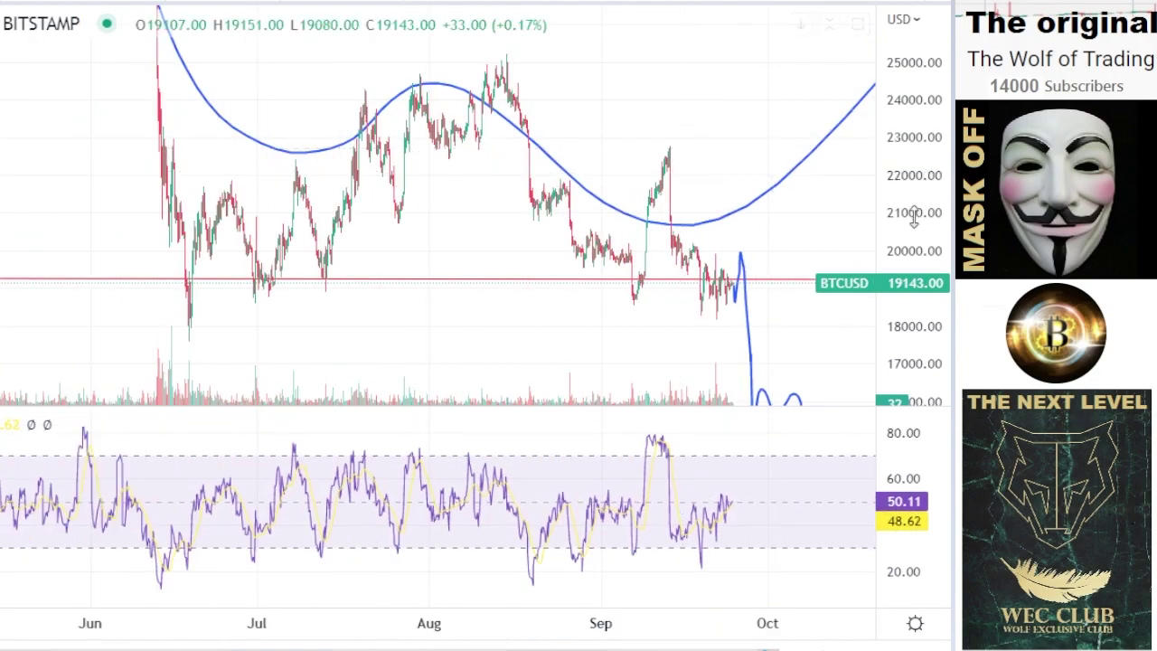
left_click_drag(922, 184, 900, 282)
left_click_drag(635, 305, 480, 279)
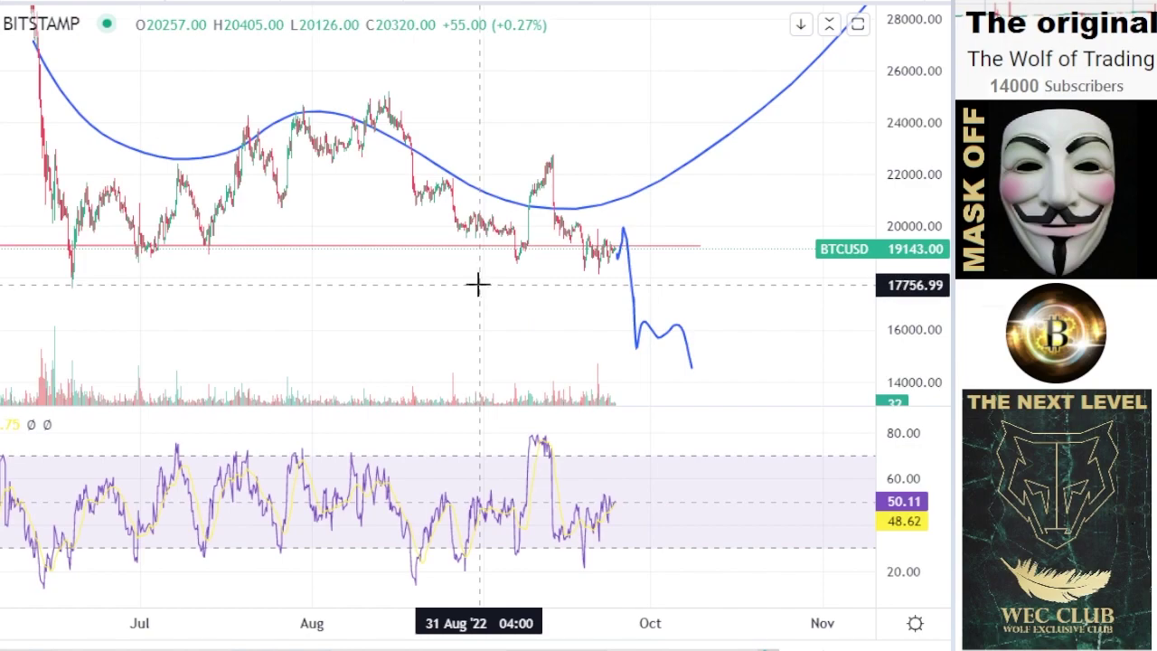
scroll(464, 292, "down", 3)
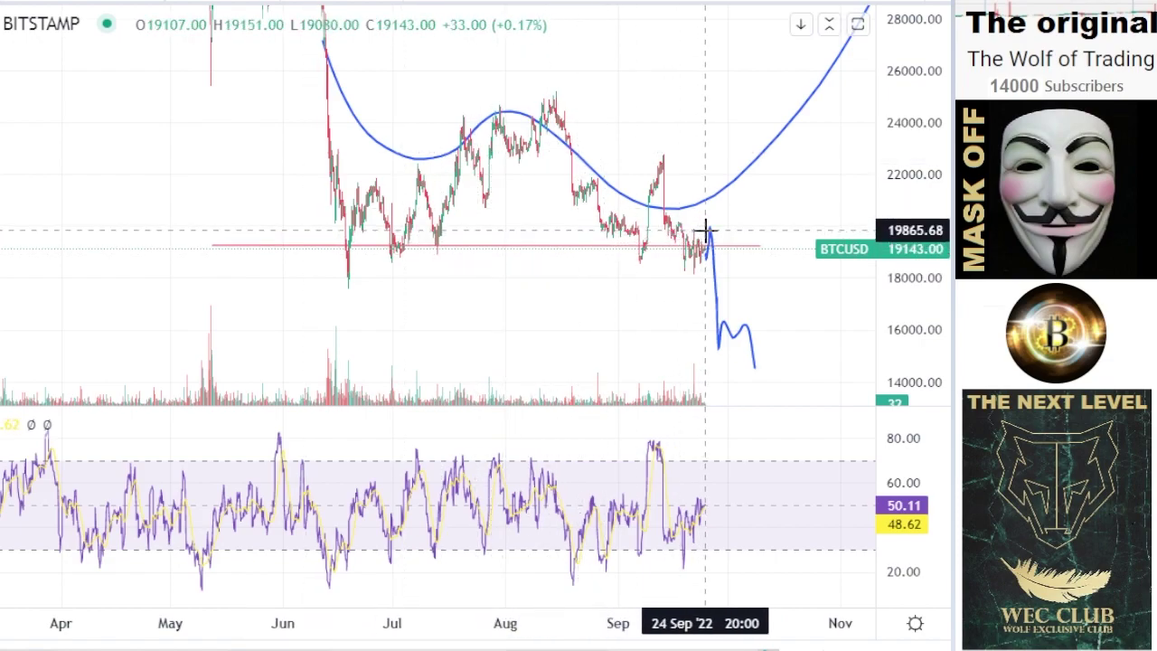
- Sketch freehand blue vertical strokes just after the latest candles, around 27 September, between about 17,700 and 26,500
mouse_move(711, 207)
left_mouse_down()
mouse_move(715, 136)
mouse_move(713, 313)
mouse_move(725, 51)
mouse_move(723, 287)
left_mouse_up()
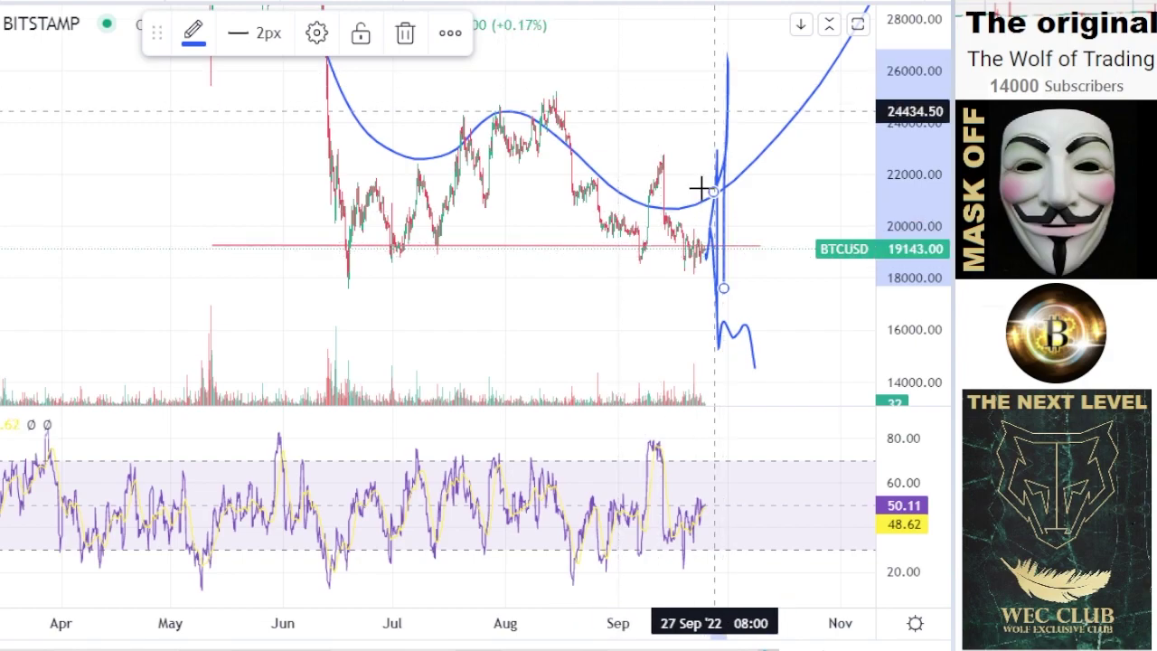
scroll(592, 287, "down", 2)
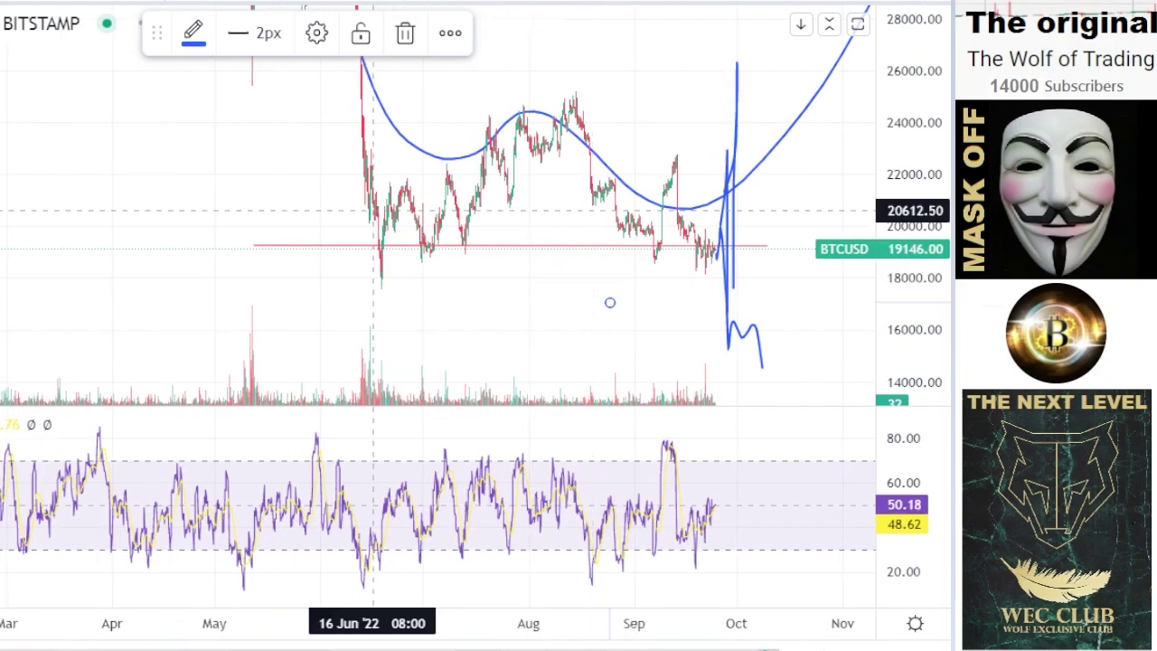
mouse_move(328, 286)
left_mouse_down()
mouse_move(271, 206)
mouse_move(294, 165)
left_mouse_up()
left_click_drag(931, 316, 930, 397)
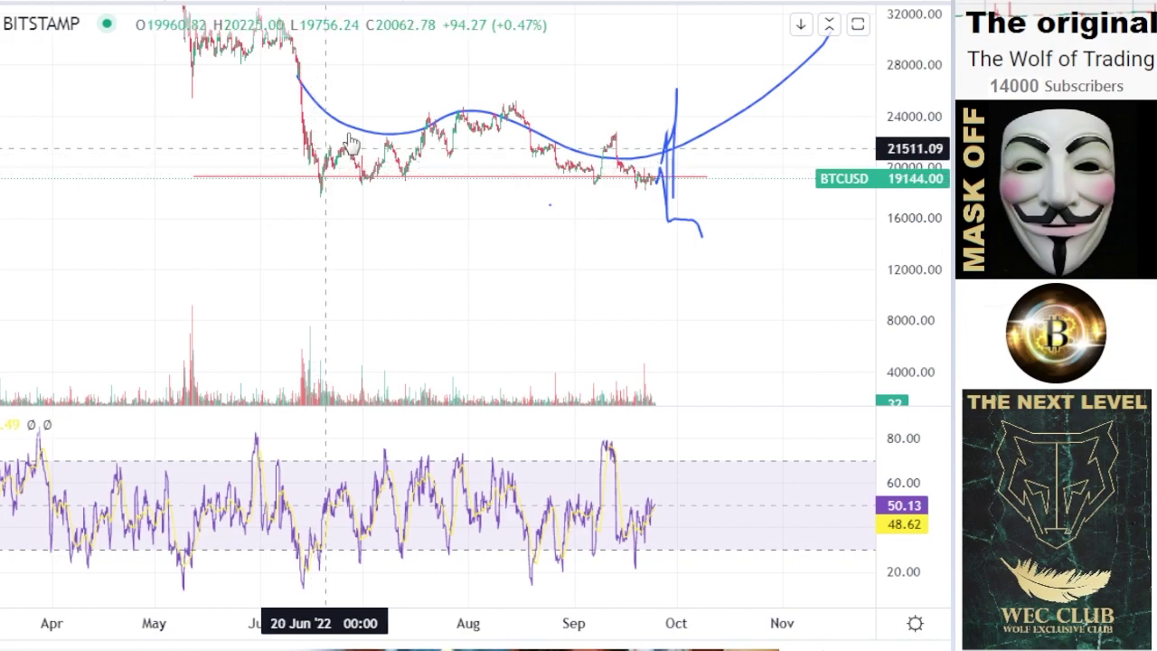
- Sketch freehand blue strokes along the rising end of the curve, from about 20,900 in late September to about 32,000 in mid-November
left_click_drag(219, 163, 254, 269)
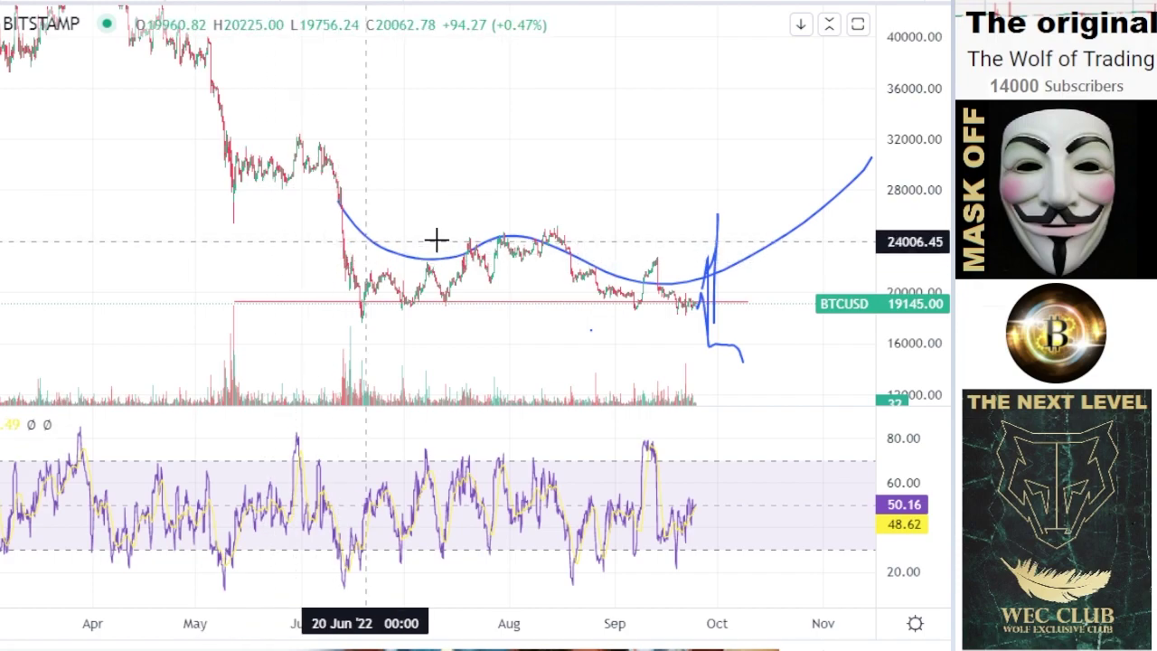
left_click(739, 274)
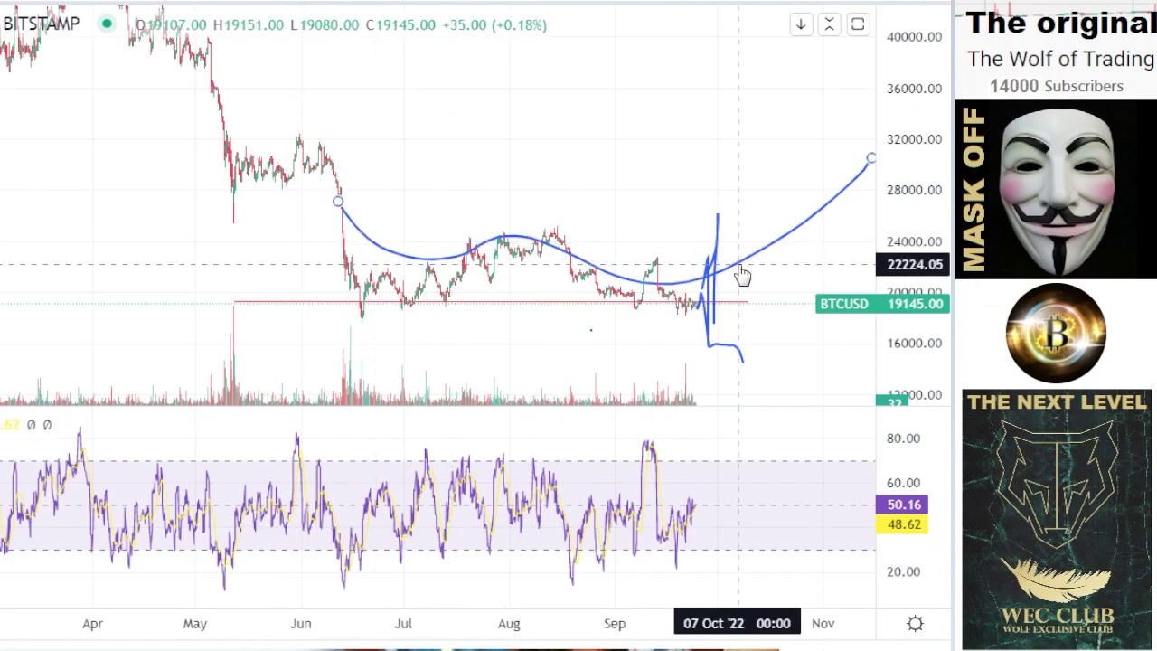
left_click(713, 282)
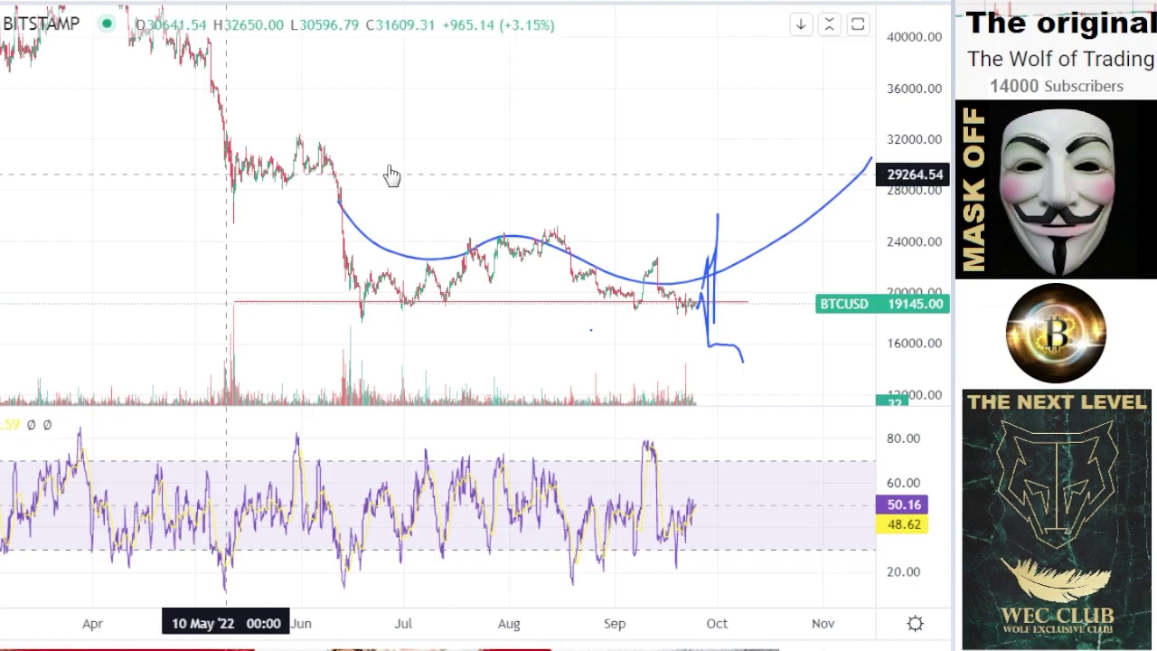
left_click_drag(416, 175, 191, 154)
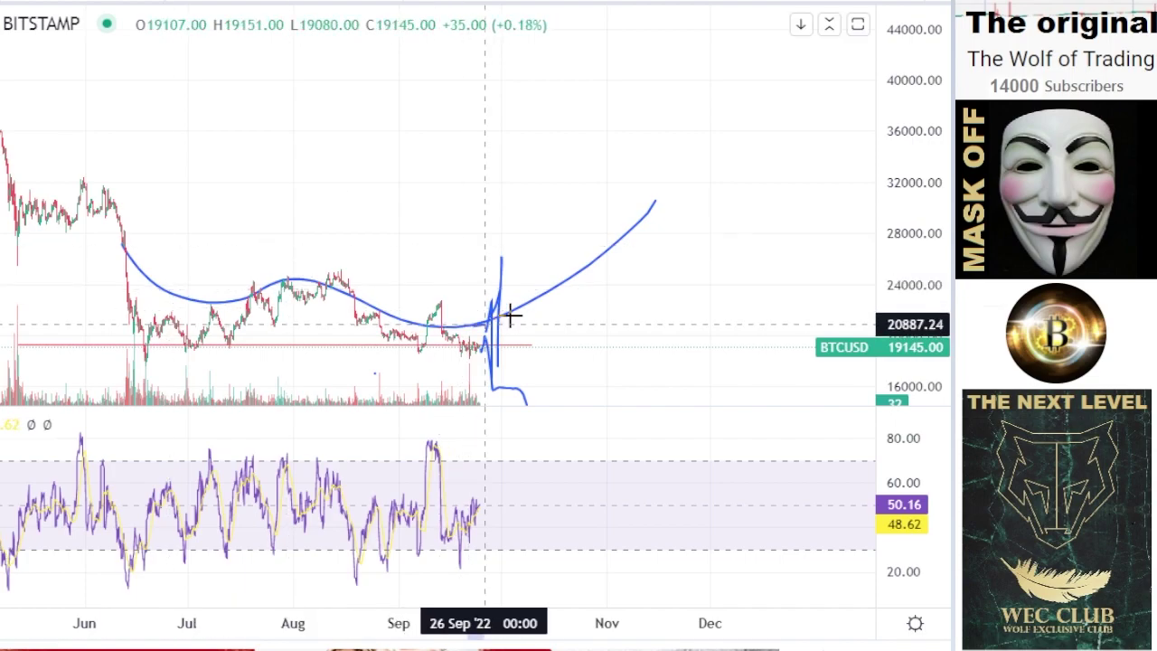
left_click(534, 302)
mouse_move(534, 302)
left_mouse_down()
mouse_move(640, 198)
mouse_move(531, 318)
mouse_move(656, 184)
left_mouse_up()
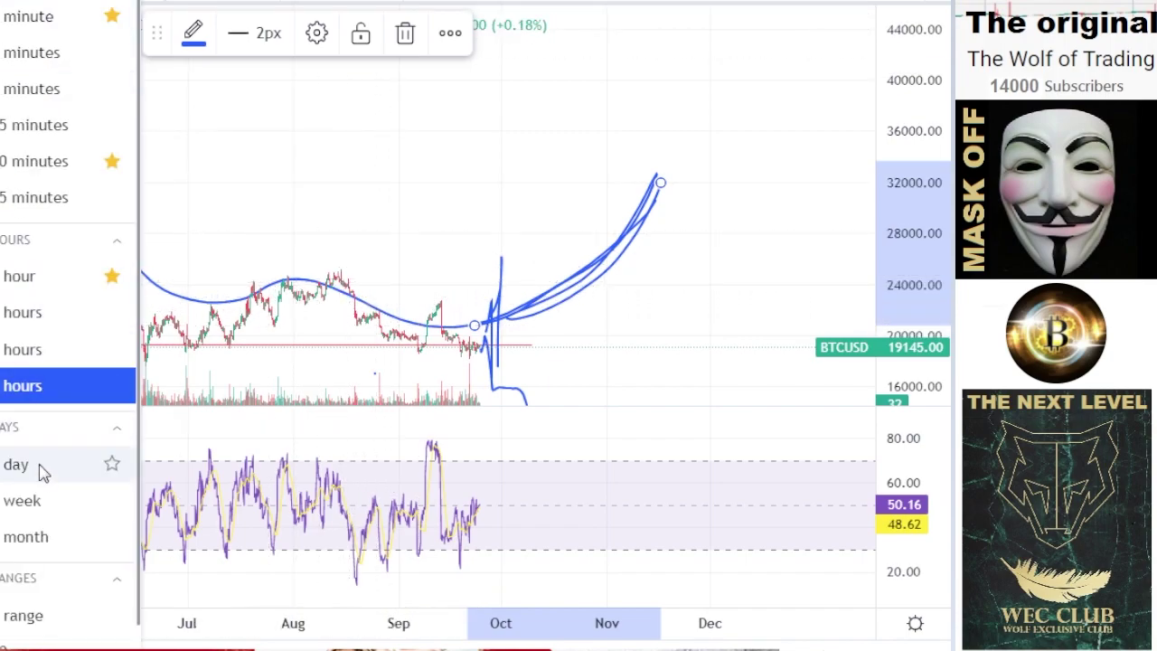
- Change the BTCUSD chart interval to 1 day and shrink the RSI pane to give the price chart more height
left_click(41, 464)
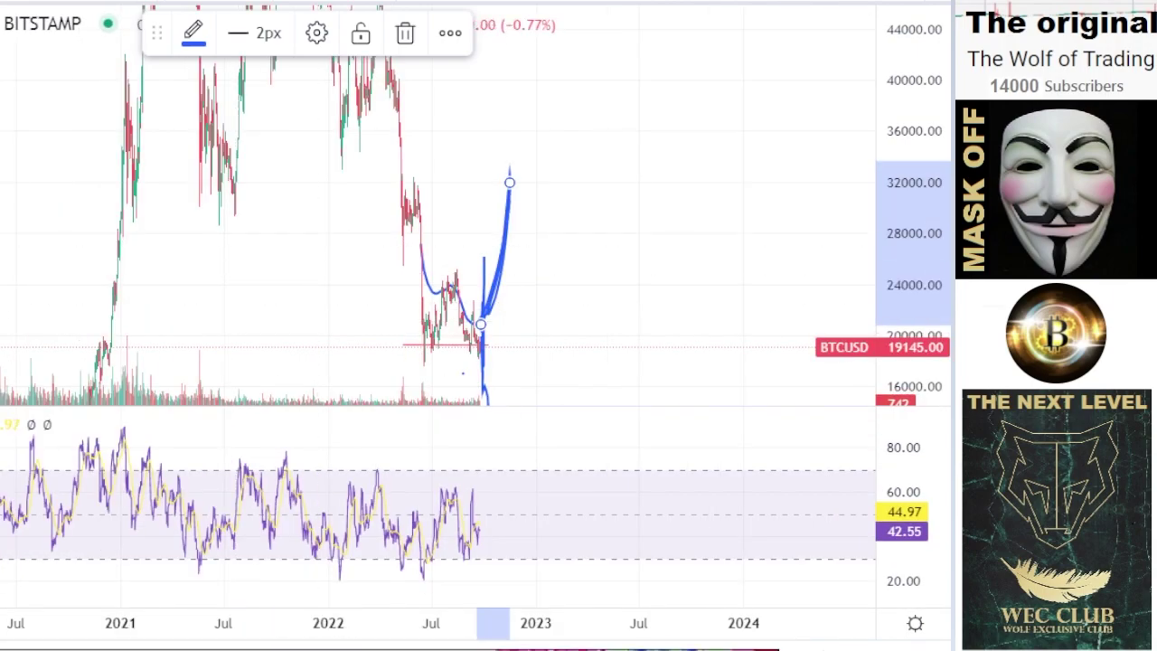
left_click_drag(314, 238, 528, 234)
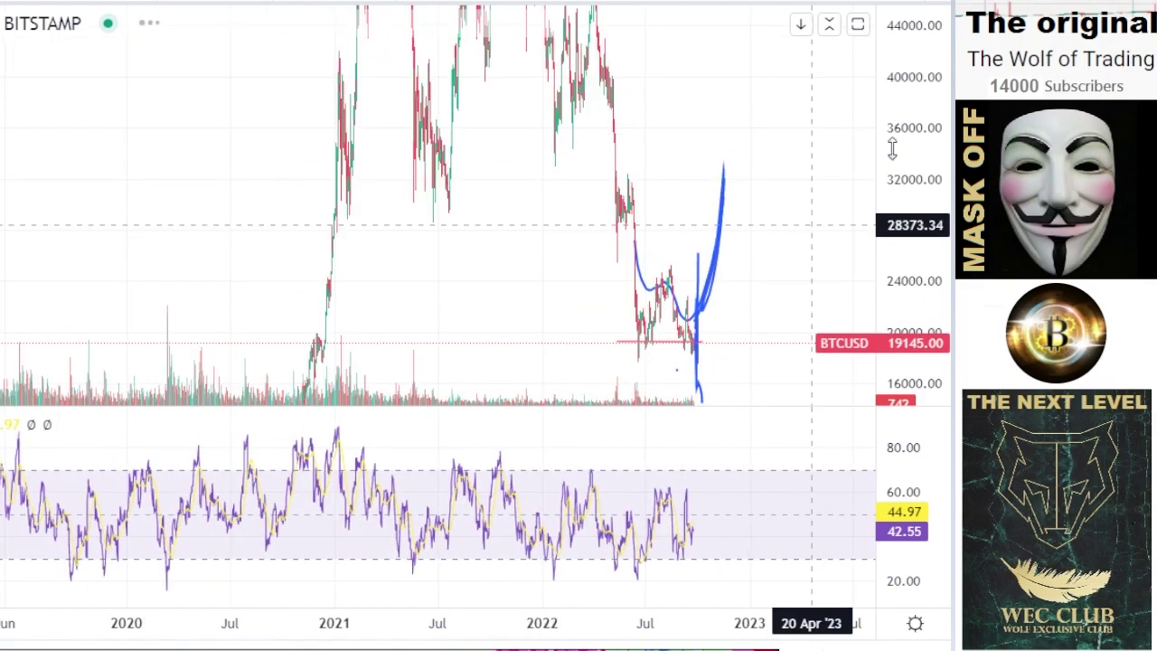
left_click_drag(892, 149, 834, 343)
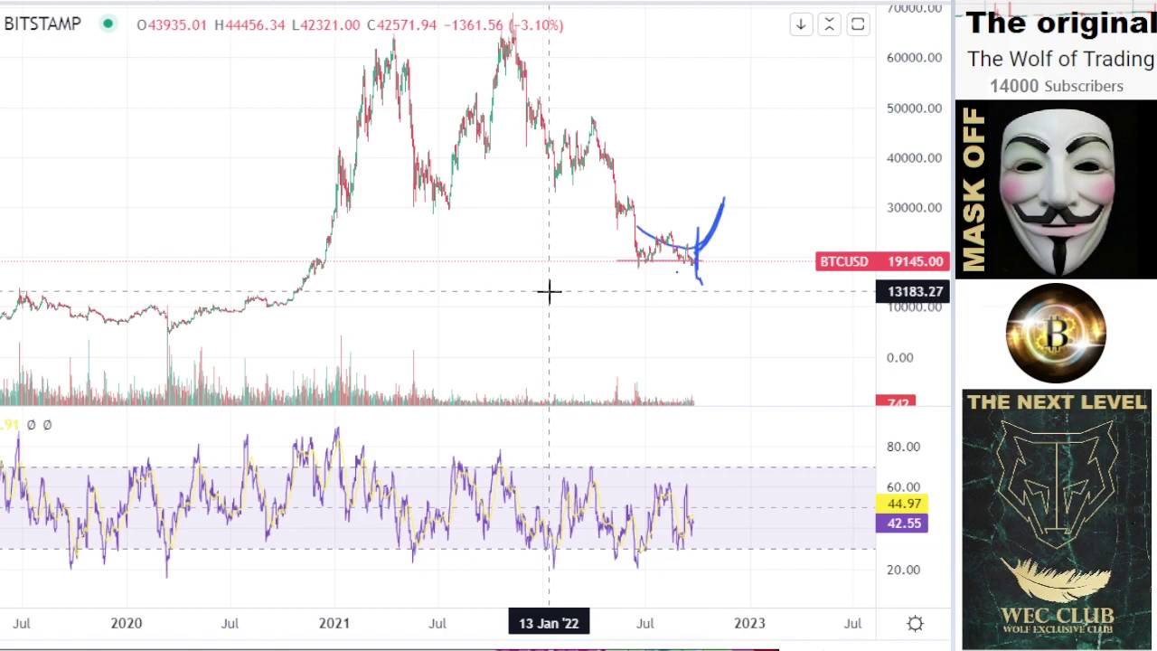
left_click_drag(546, 283, 620, 312)
mouse_move(556, 406)
left_mouse_down()
mouse_move(563, 460)
mouse_move(595, 407)
mouse_move(529, 383)
mouse_move(463, 381)
left_mouse_up()
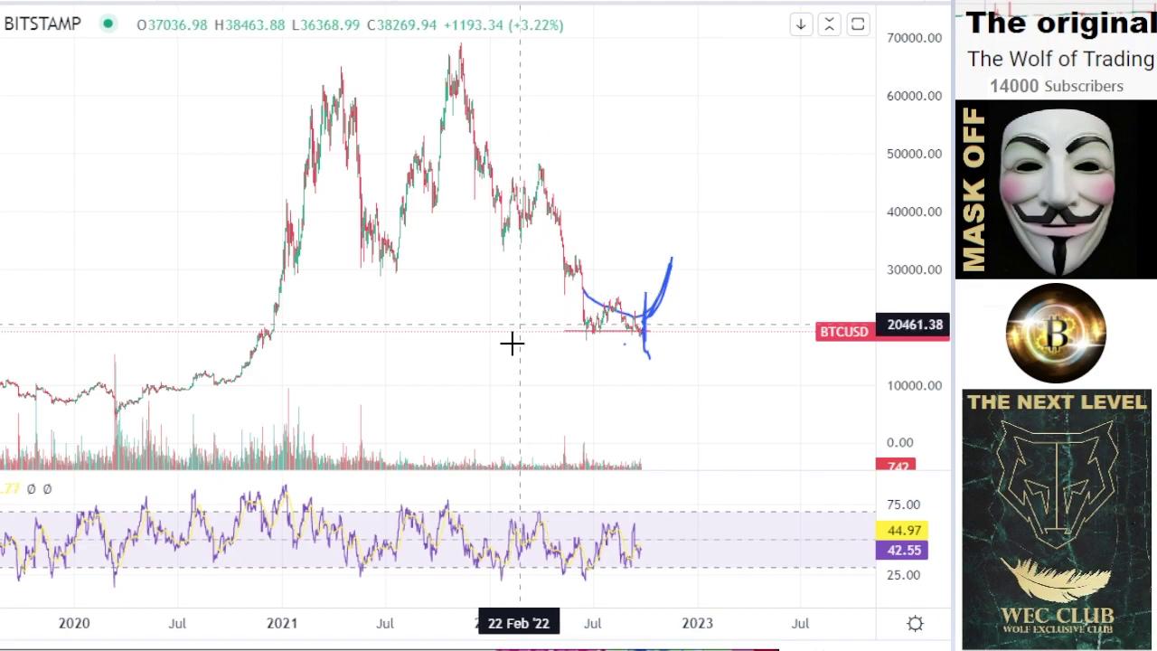
- Examine the daily BTCUSD decline from the November 2021 peak to the support line and the projected moves drawn beyond it
left_click_drag(545, 317, 562, 271)
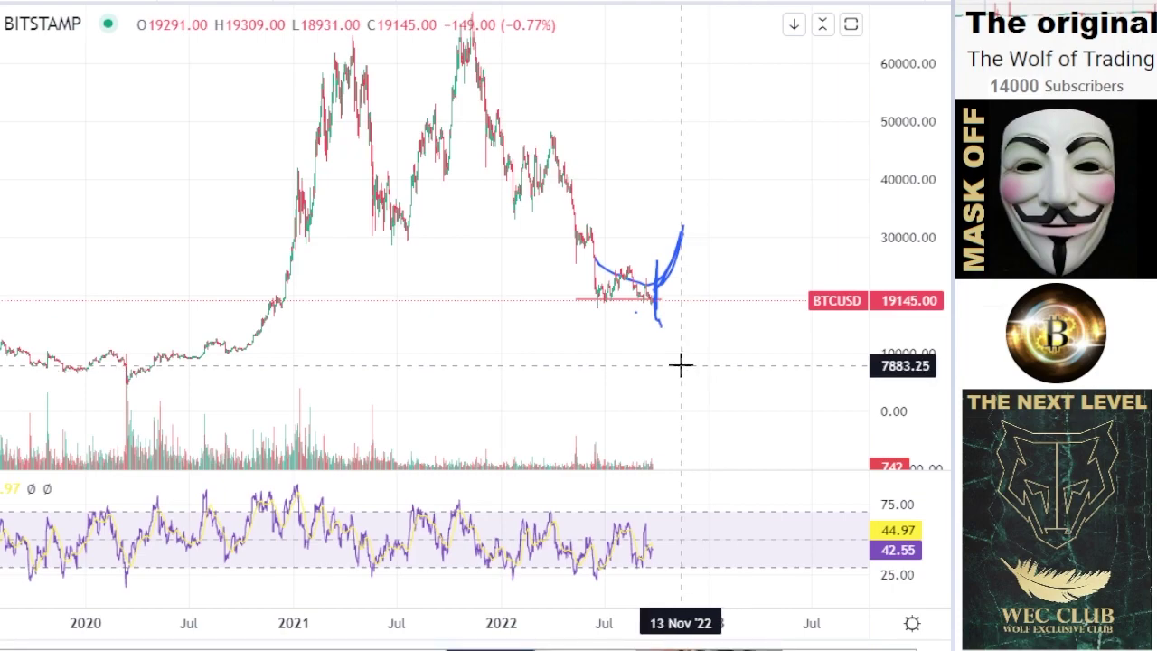
left_click_drag(509, 307, 532, 403)
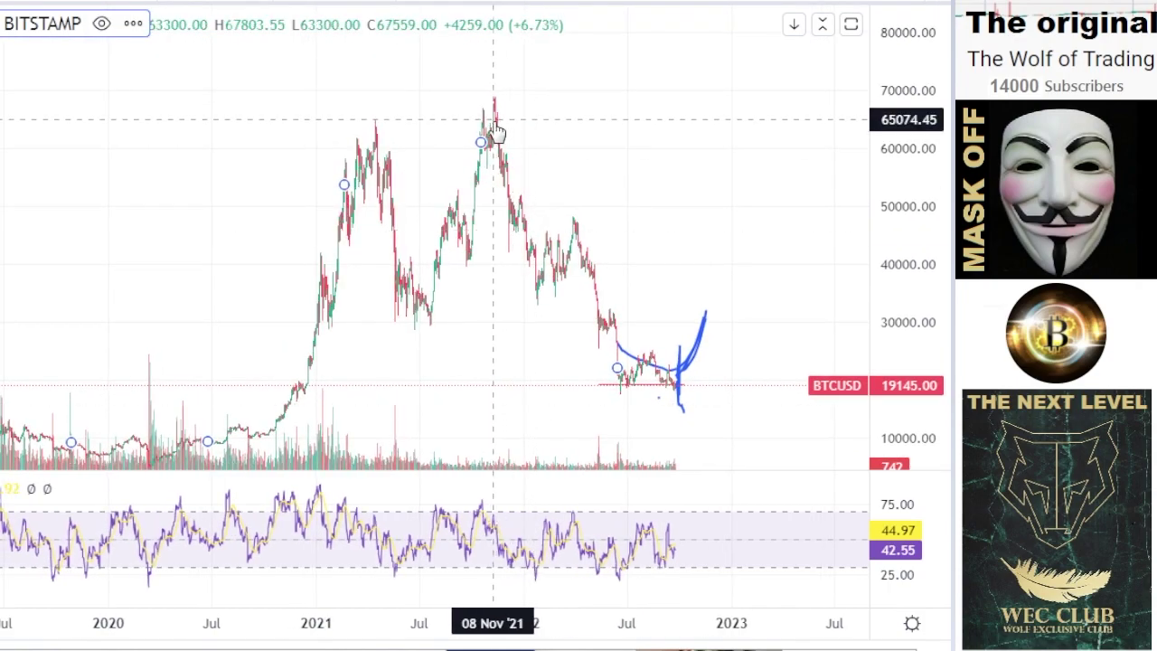
left_click(478, 226)
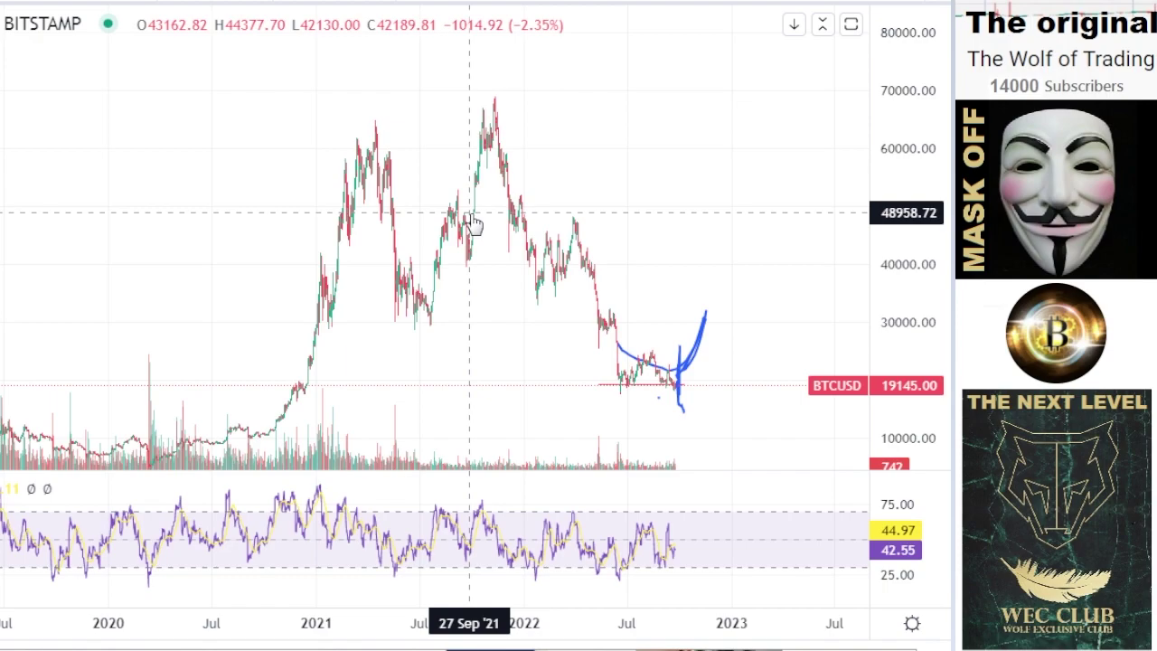
scroll(462, 265, "up", 5)
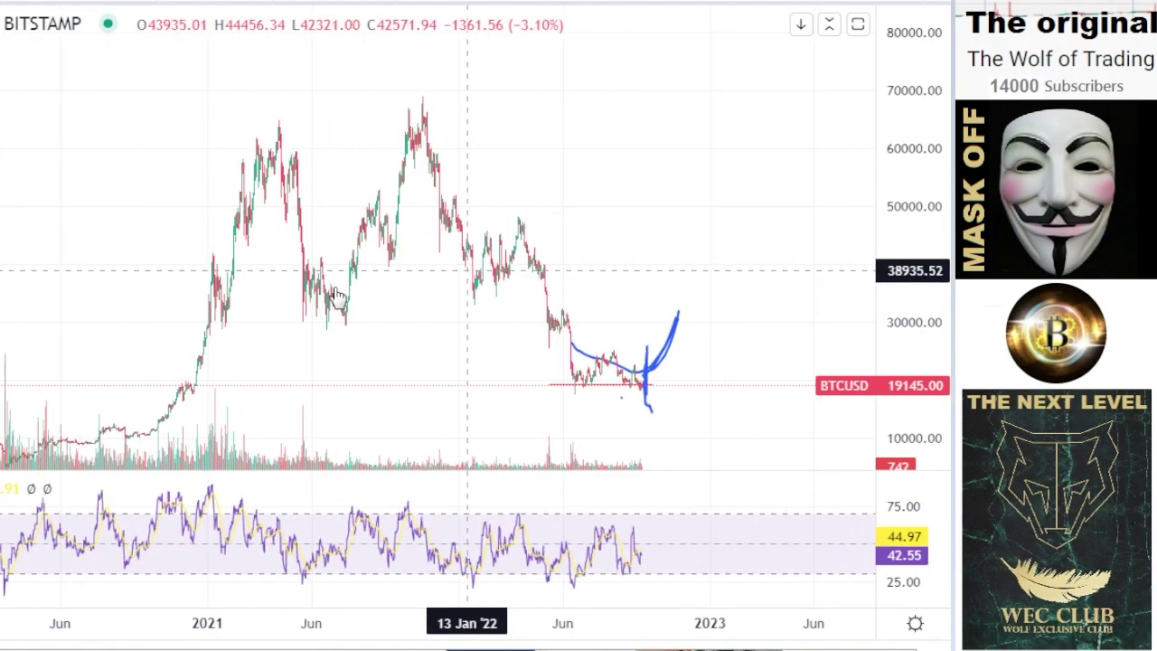
scroll(272, 289, "up", 1)
left_click_drag(174, 289, 535, 285)
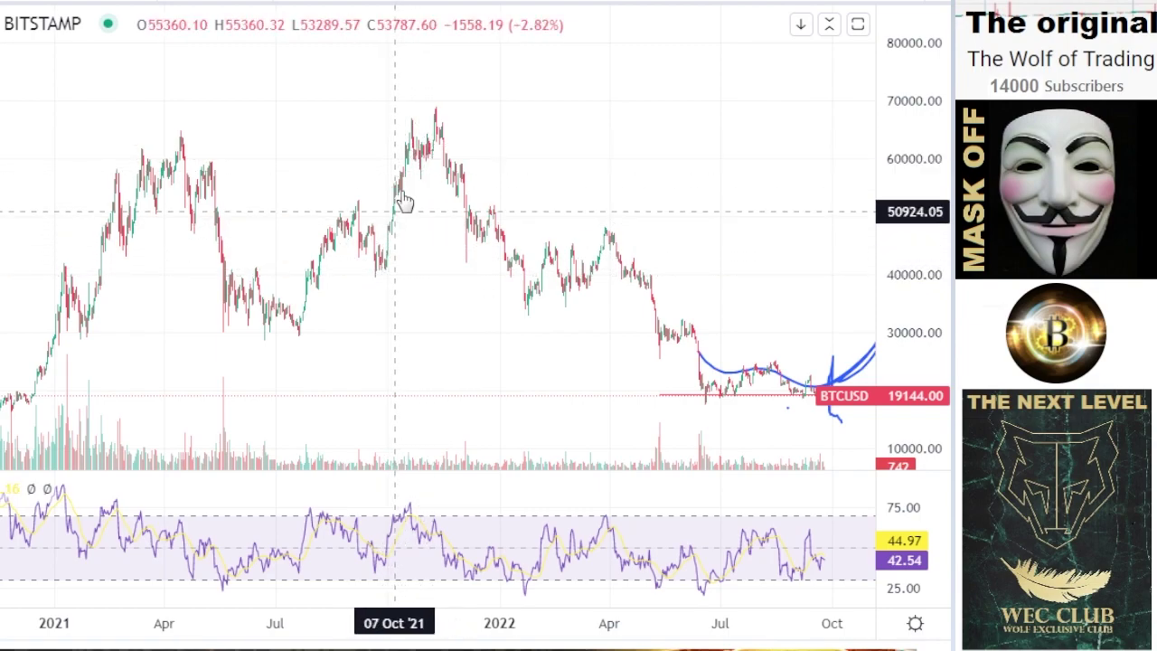
left_click_drag(343, 297, 203, 256)
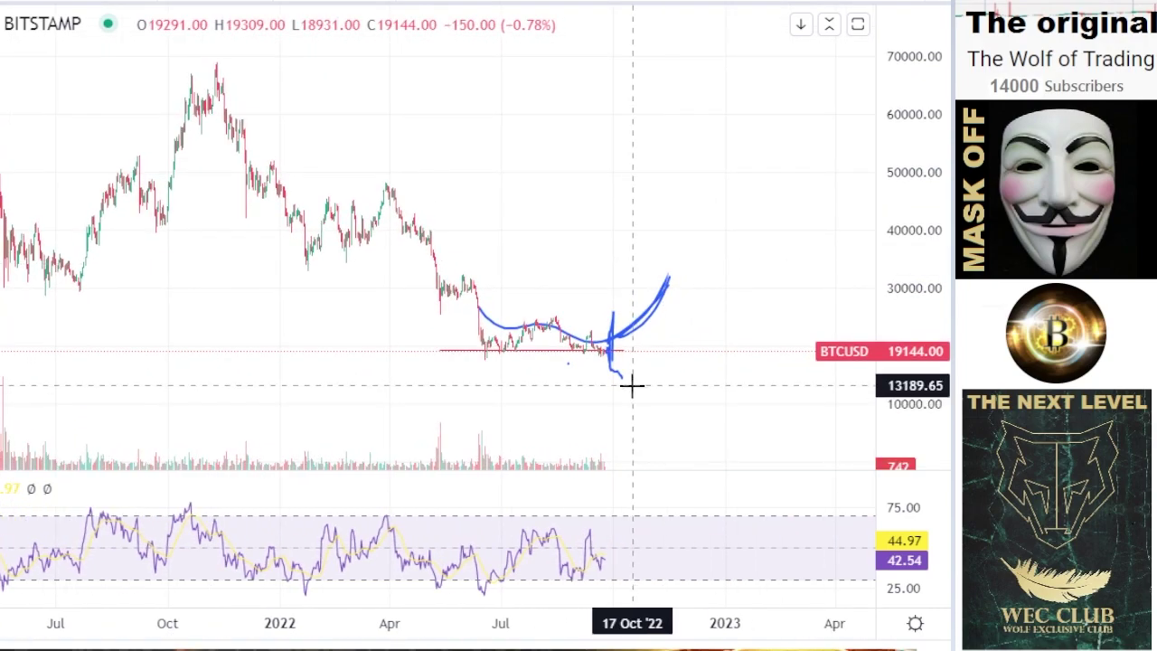
left_click_drag(636, 376, 671, 336)
left_click_drag(223, 186, 225, 245)
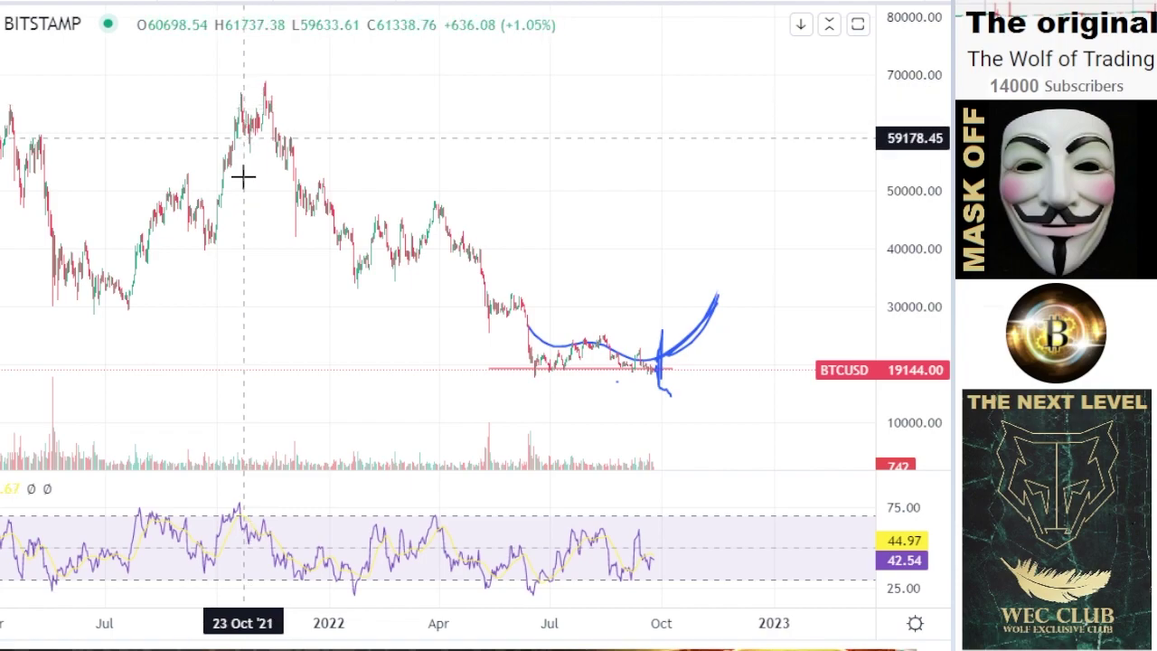
left_click_drag(219, 177, 200, 158)
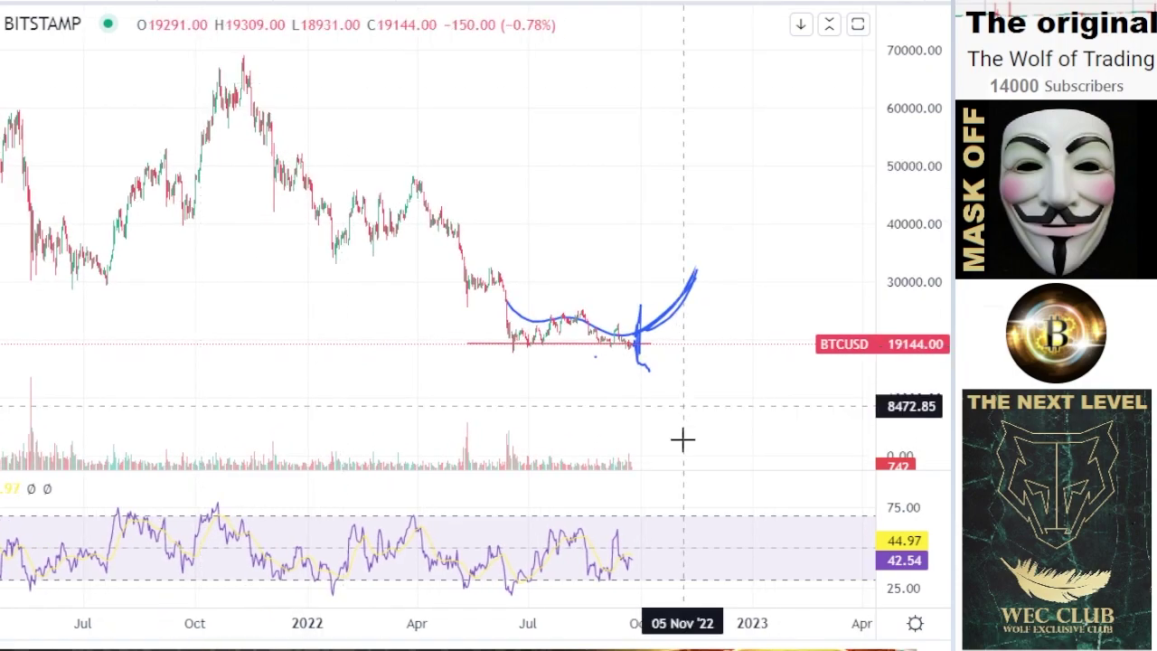
left_click_drag(638, 427, 601, 385)
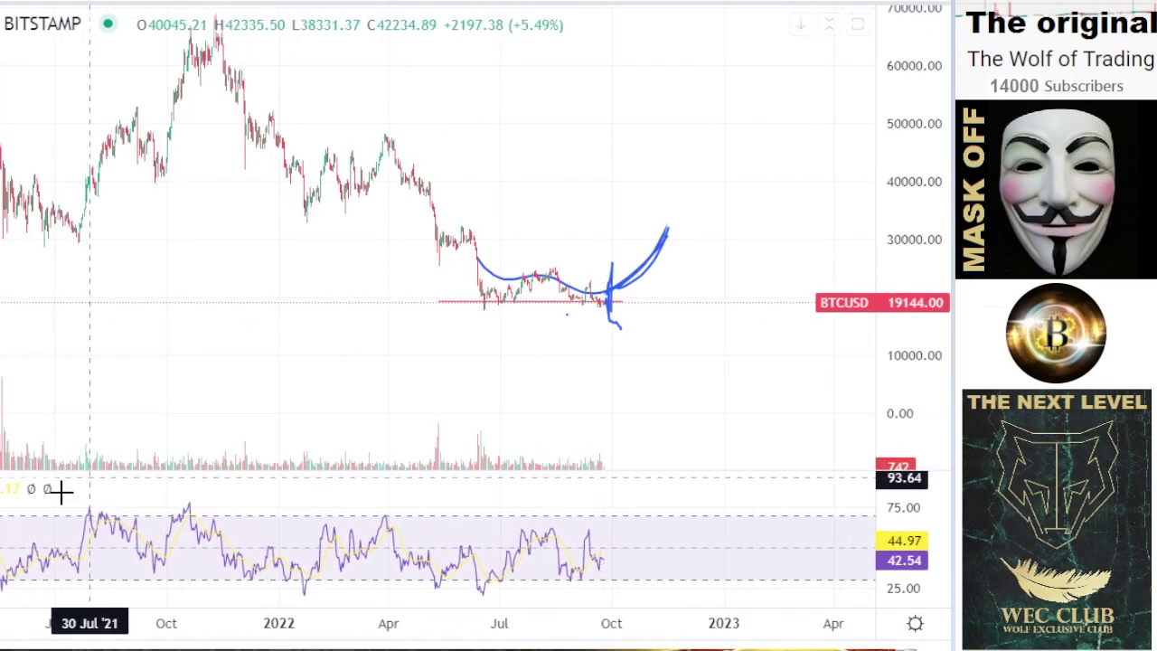